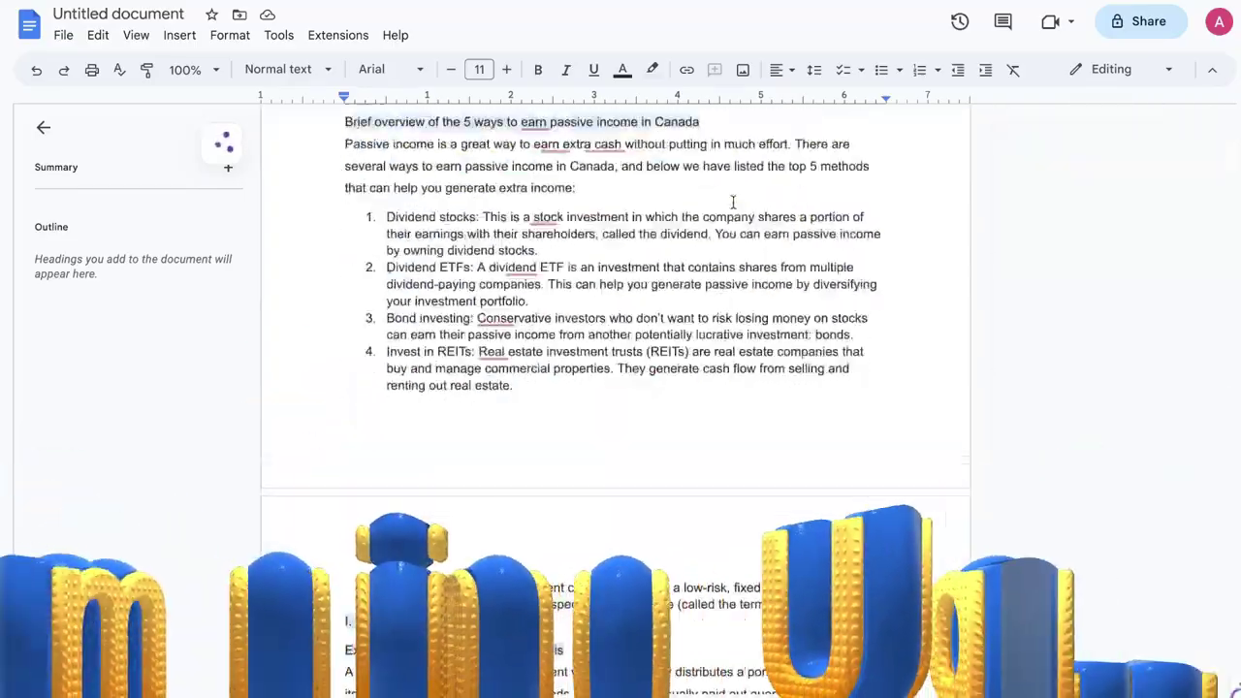
Step: Check the document's word count, then close the summary
scroll(733, 201, "down", 20)
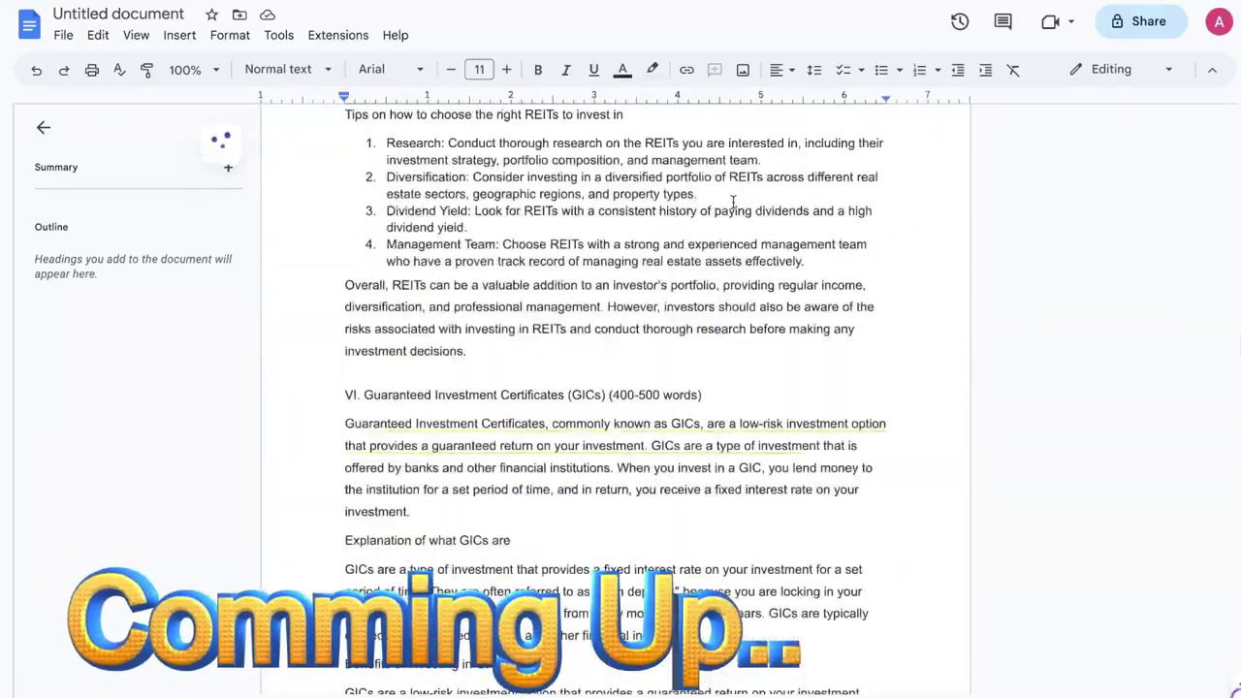
scroll(729, 205, "down", 3)
left_click(285, 38)
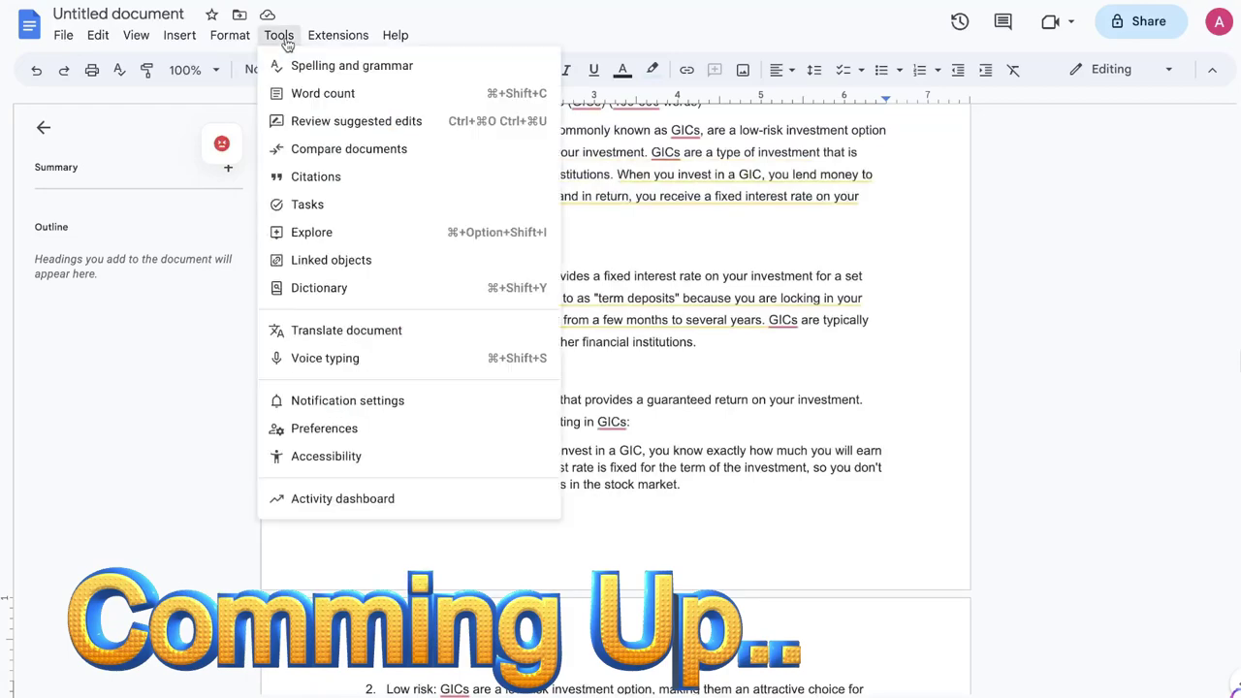
left_click(299, 93)
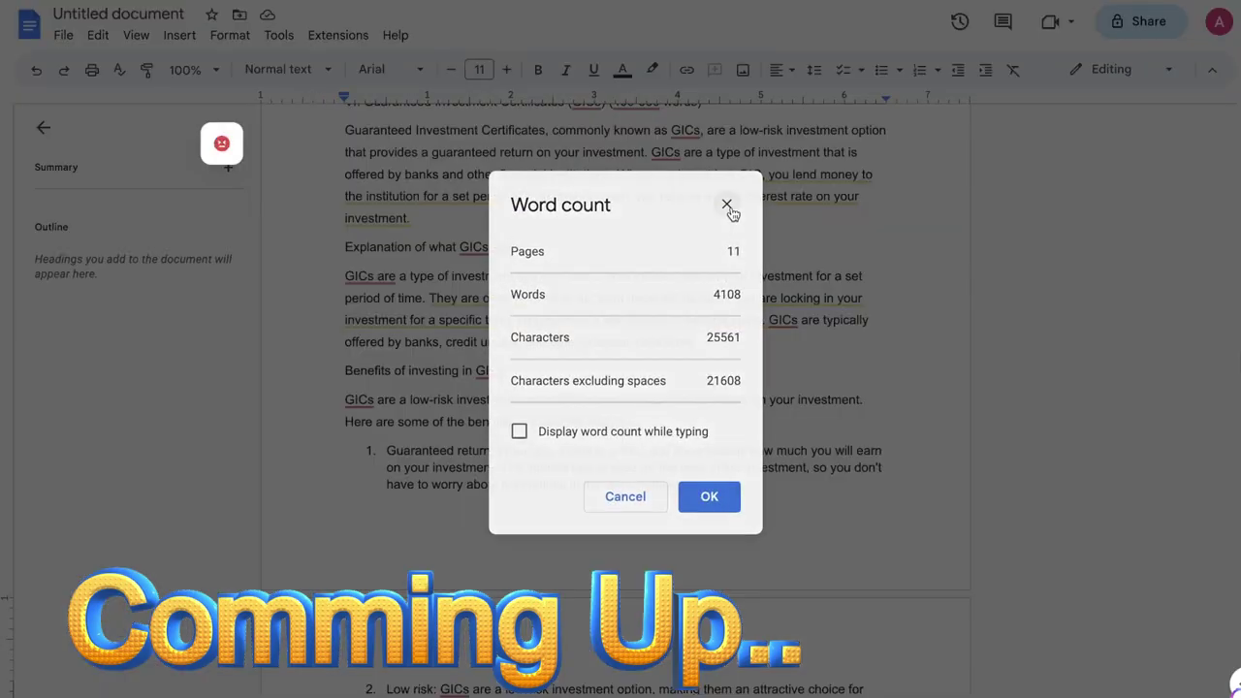
left_click(726, 204)
Step: Scroll through The Motley Fool's 5 Ways to Earn Passive Income in Canada article
scroll(820, 286, "down", 6)
scroll(821, 286, "down", 7)
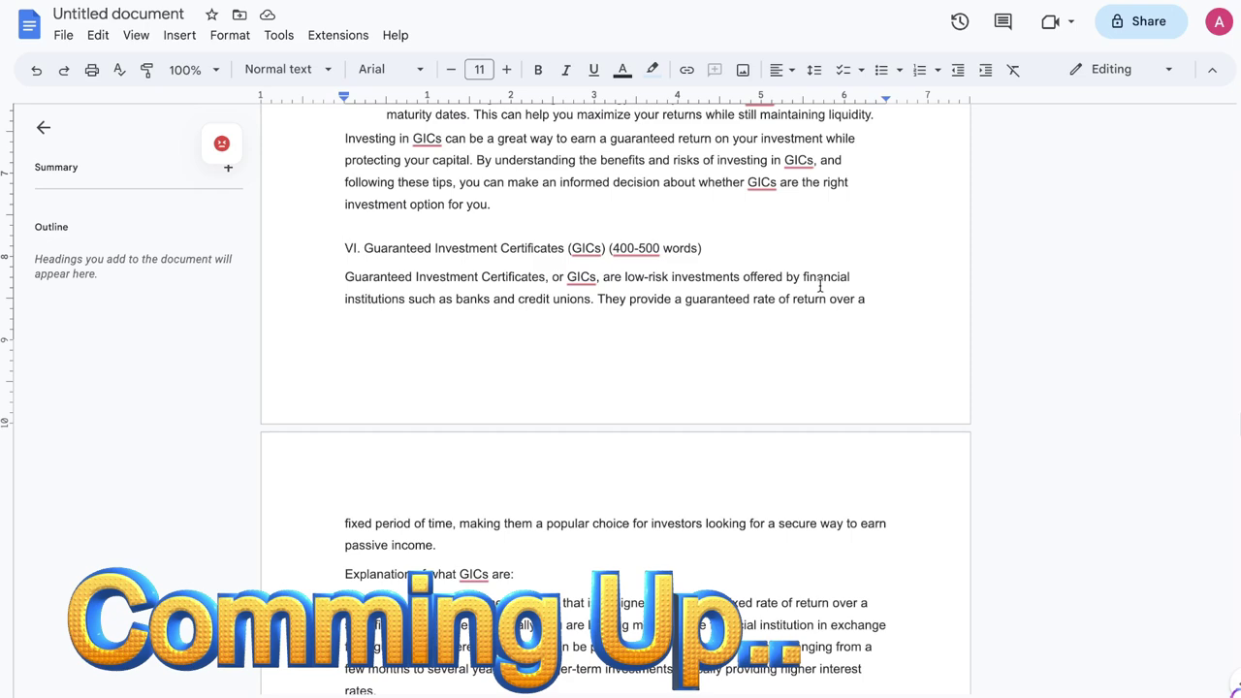
scroll(821, 287, "down", 5)
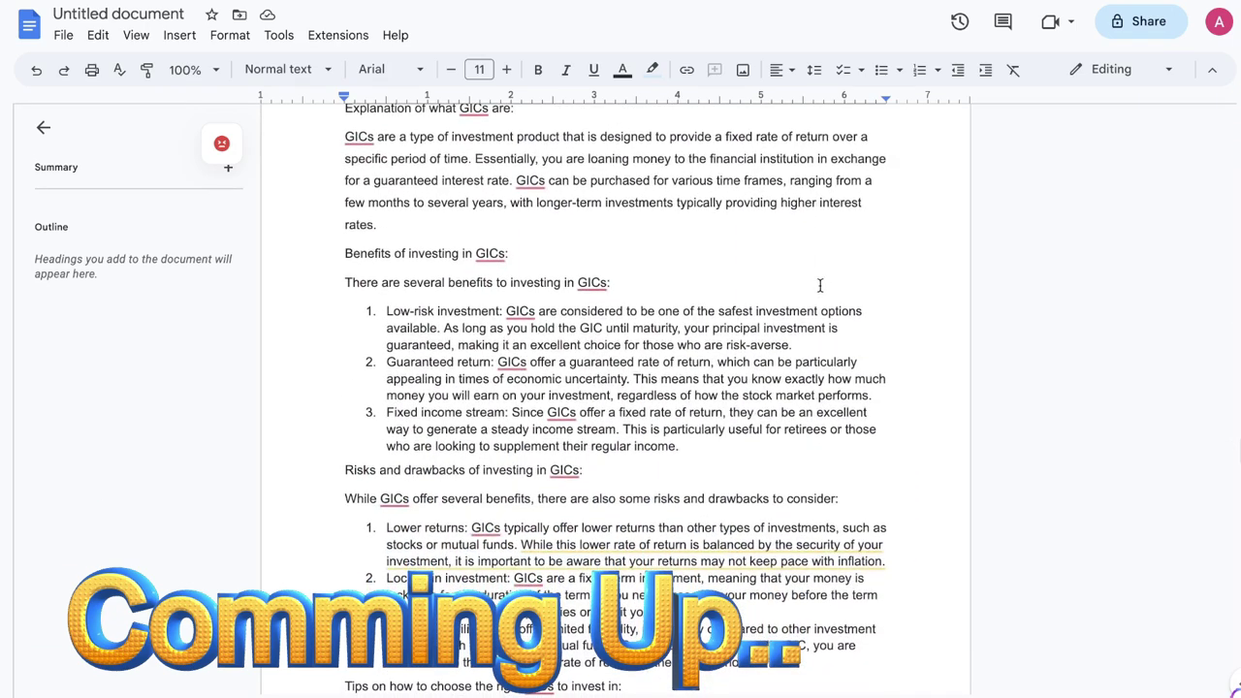
scroll(821, 286, "down", 15)
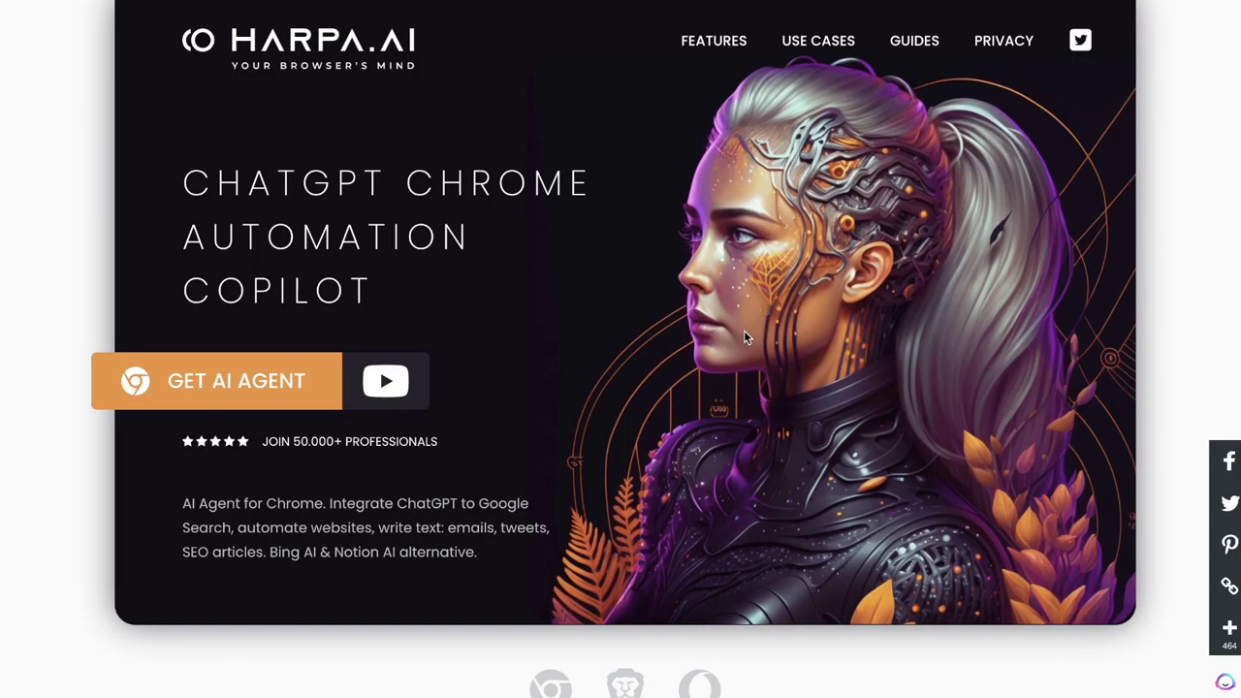
scroll(744, 337, "down", 1)
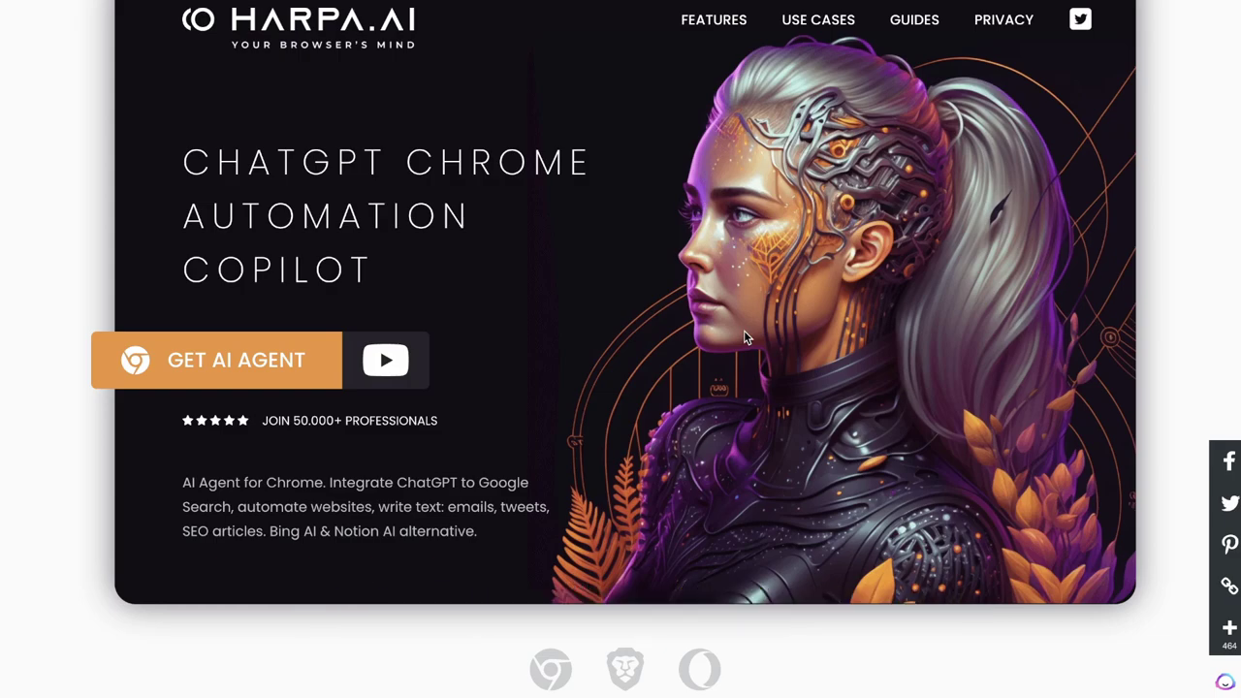
mouse_move(987, 5)
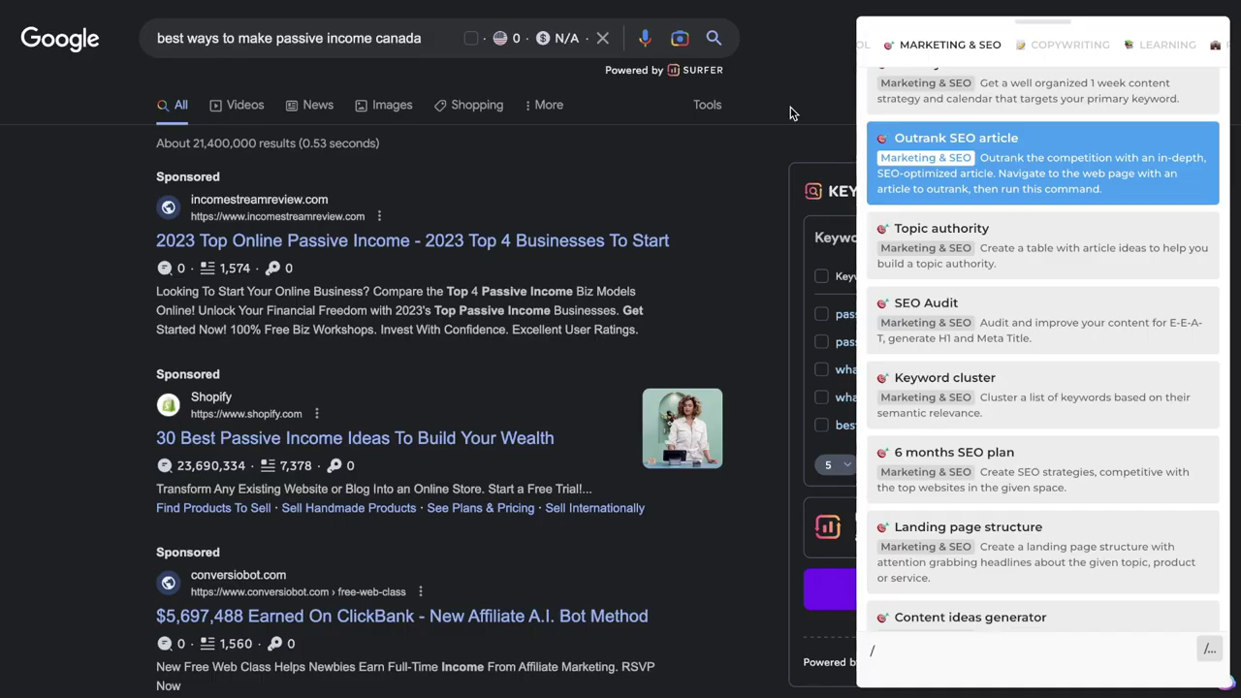
scroll(1098, 302, "down", 1)
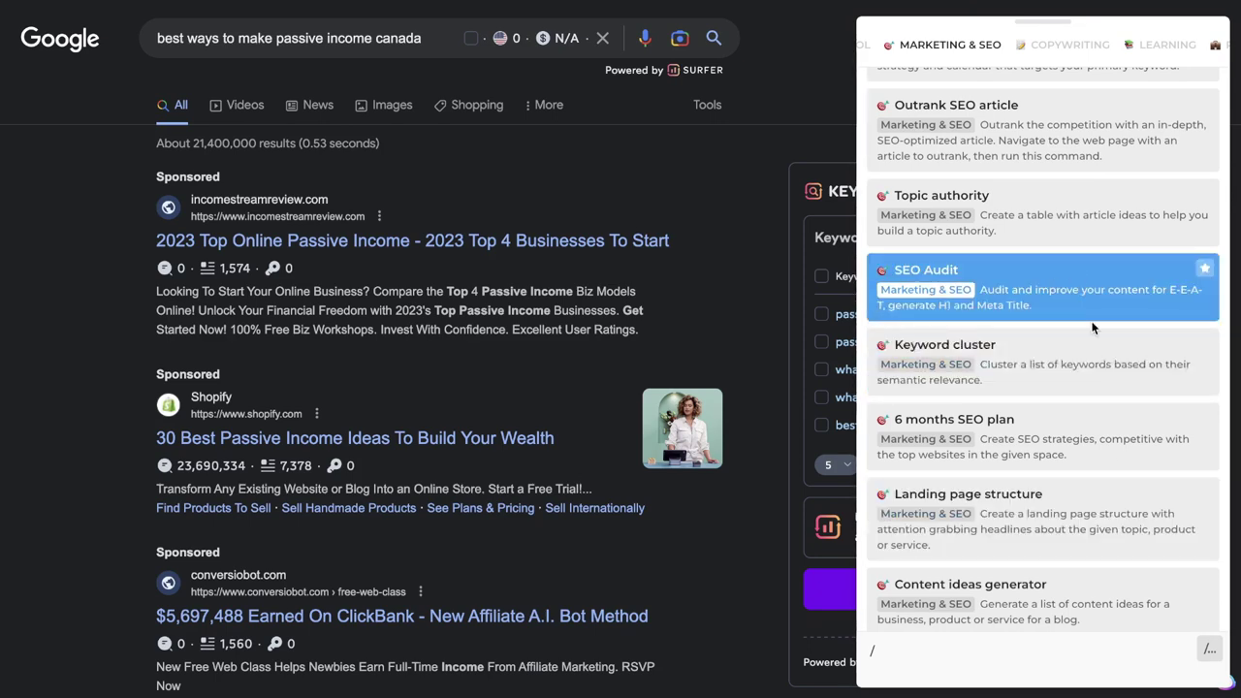
scroll(1093, 328, "up", 1)
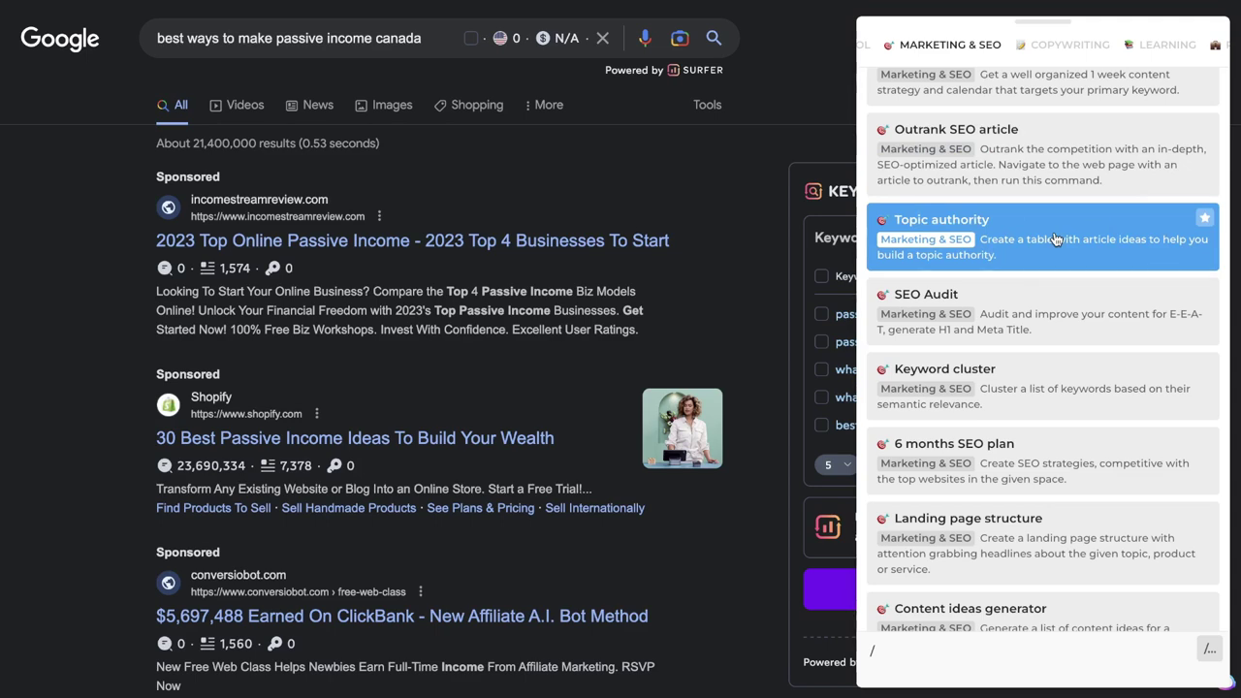
scroll(1041, 318, "up", 1)
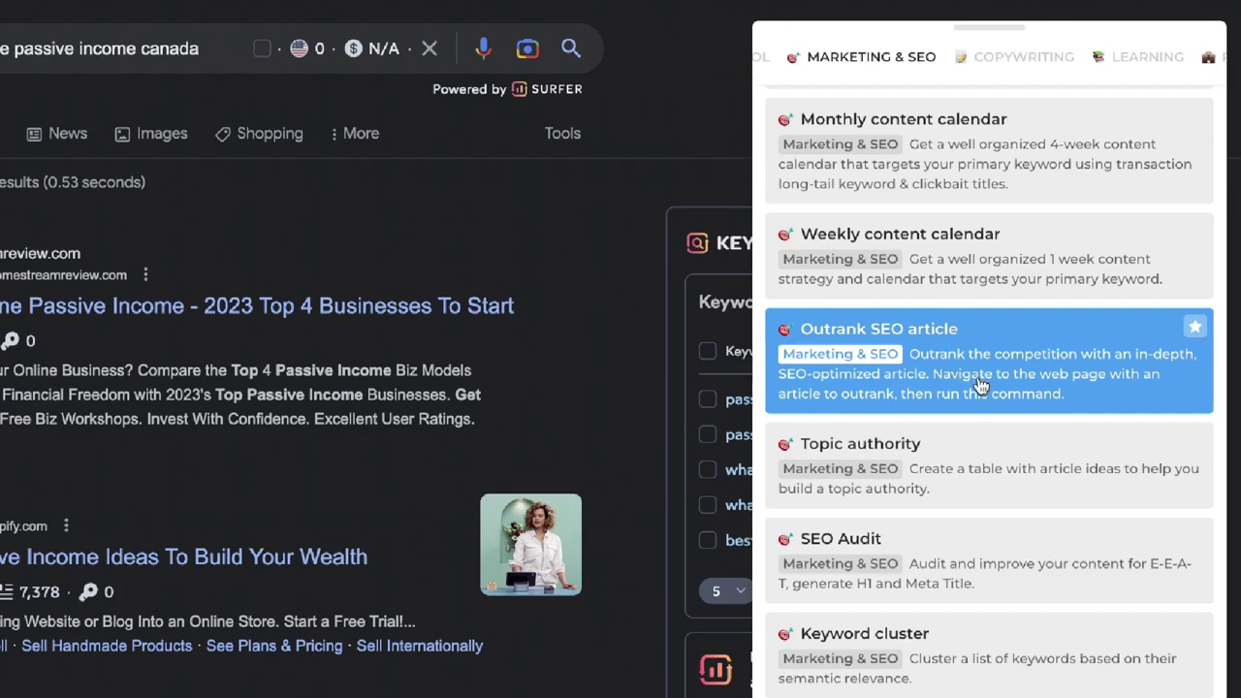
scroll(343, 401, "down", 1)
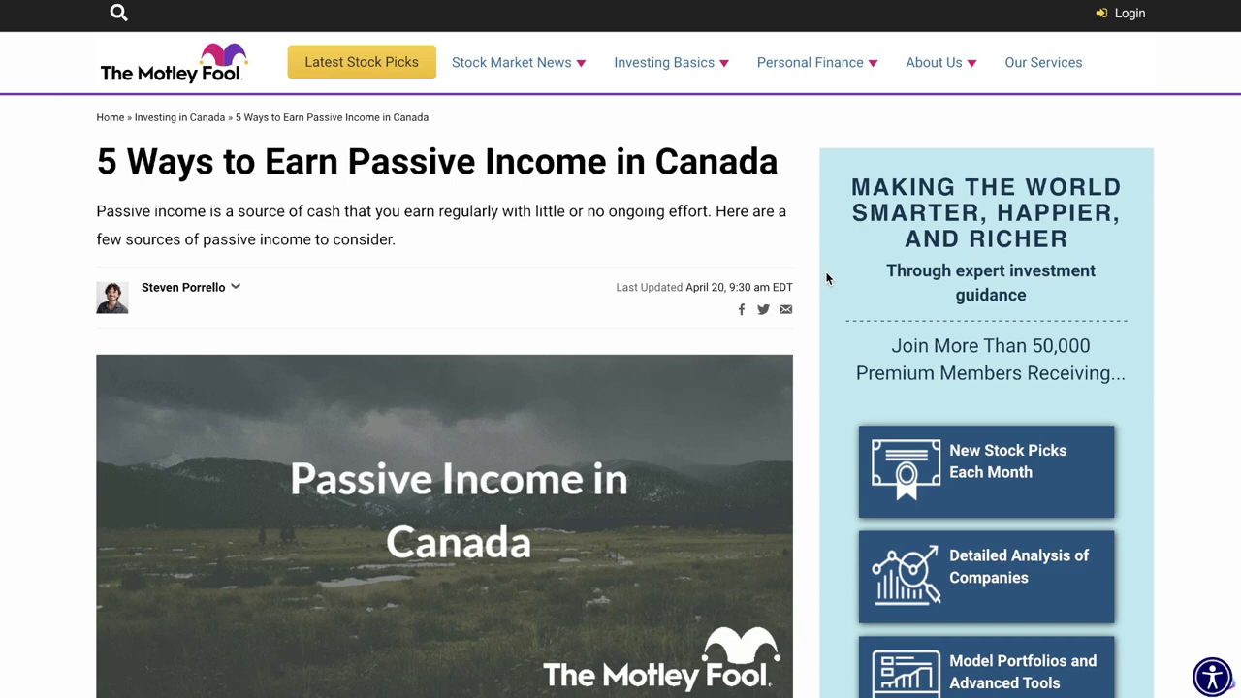
scroll(827, 279, "down", 1)
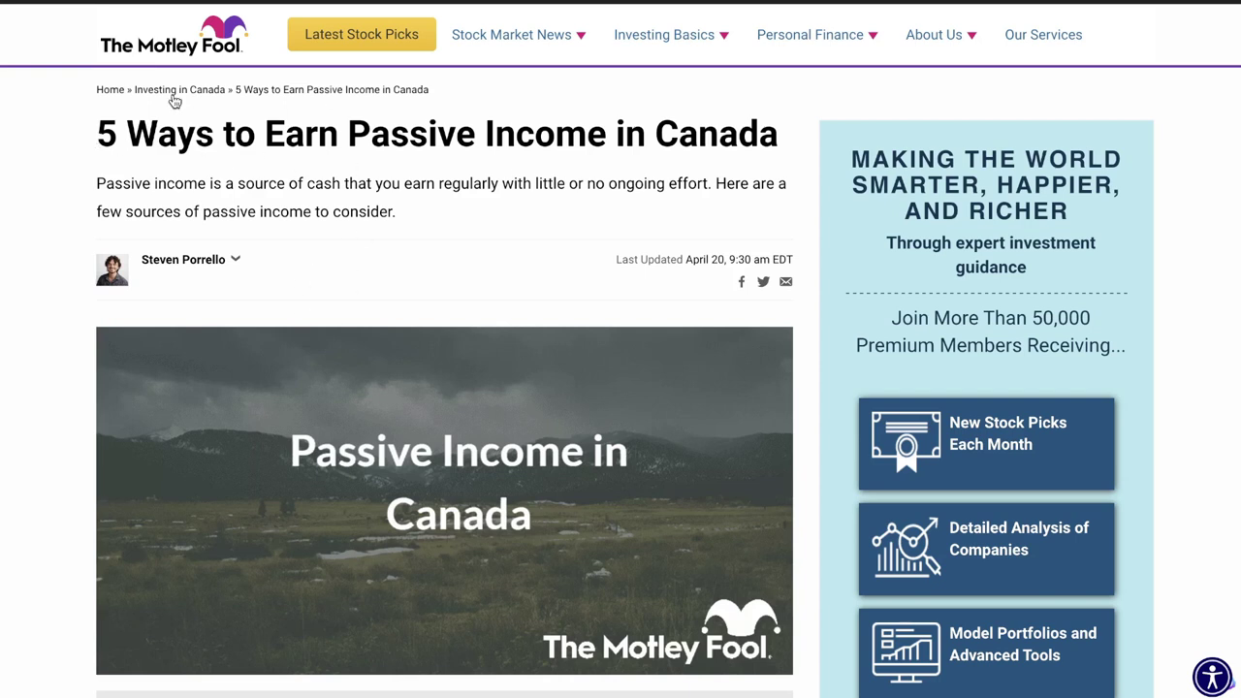
Step: Select the article title and bring up HARPA's command list with Alt+A and '/'
left_click_drag(99, 134, 635, 117)
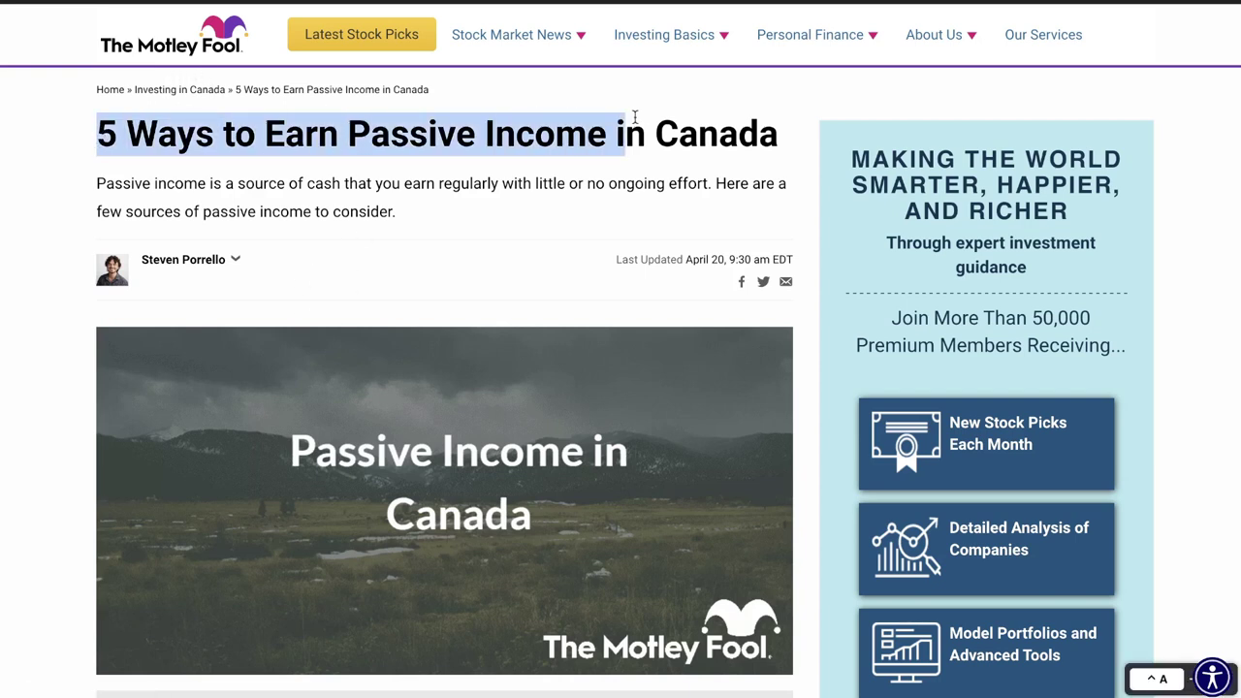
triple_click(766, 126)
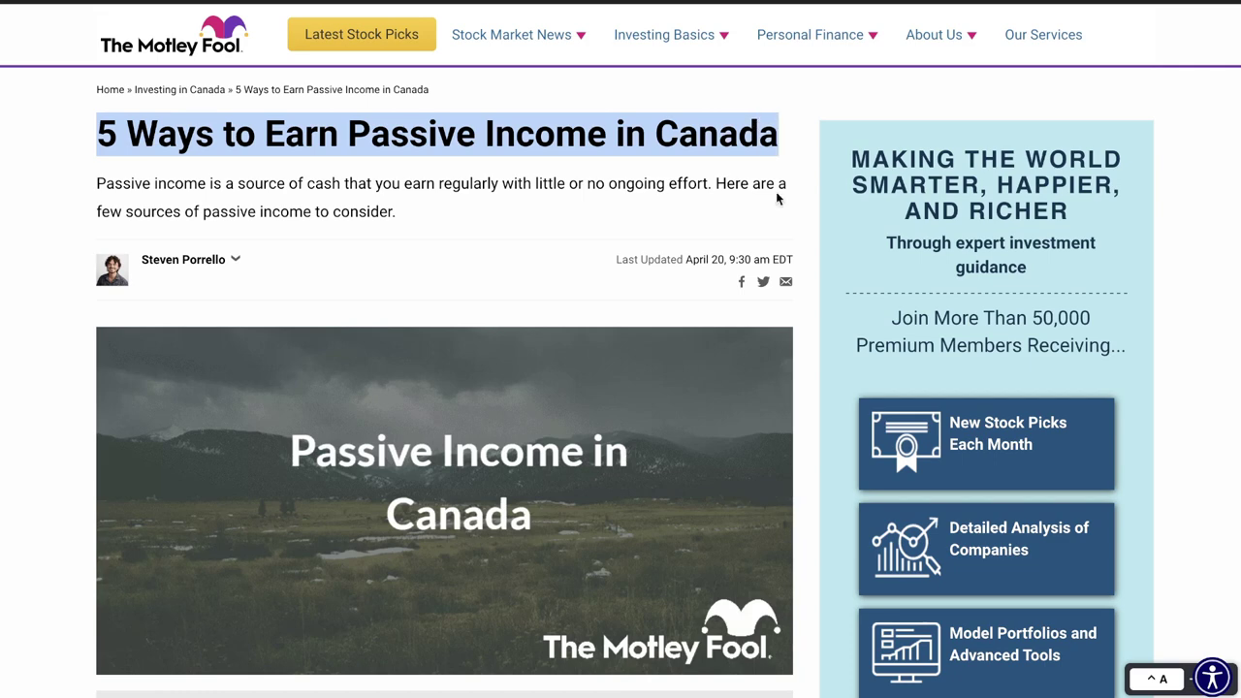
key("alt+a")
type("/")
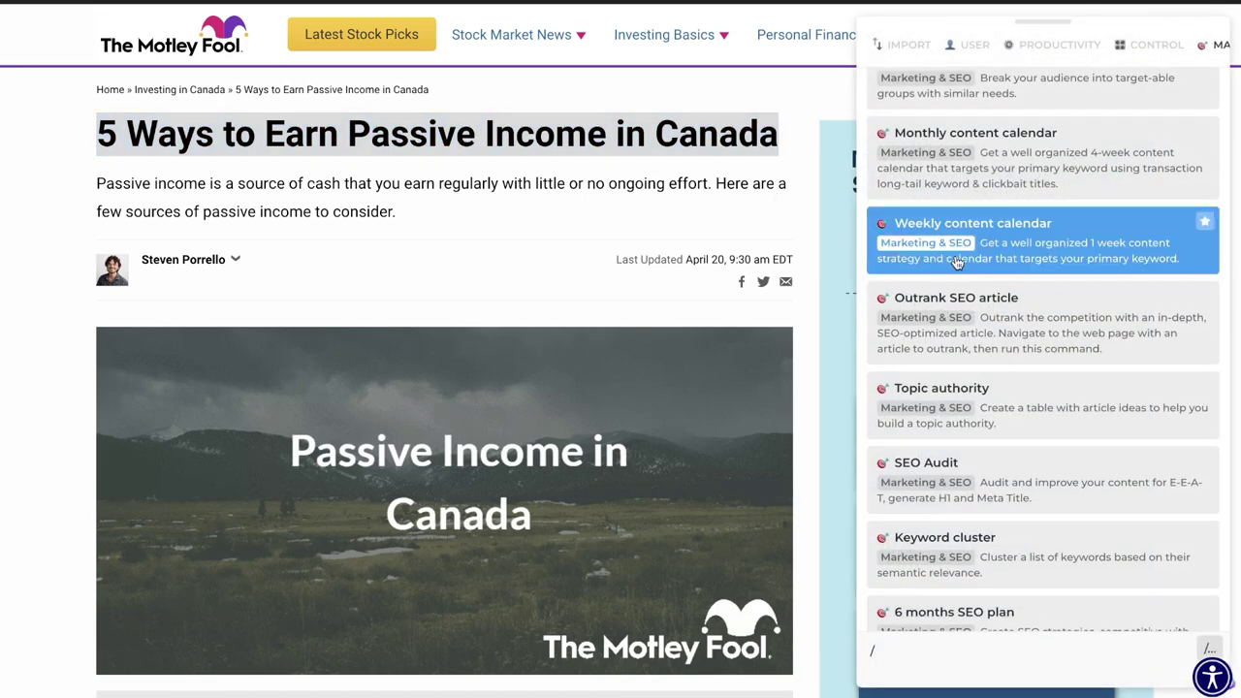
Step: Run Outrank SEO article on the page without a product prompt, then select the generated article
left_click(1005, 325)
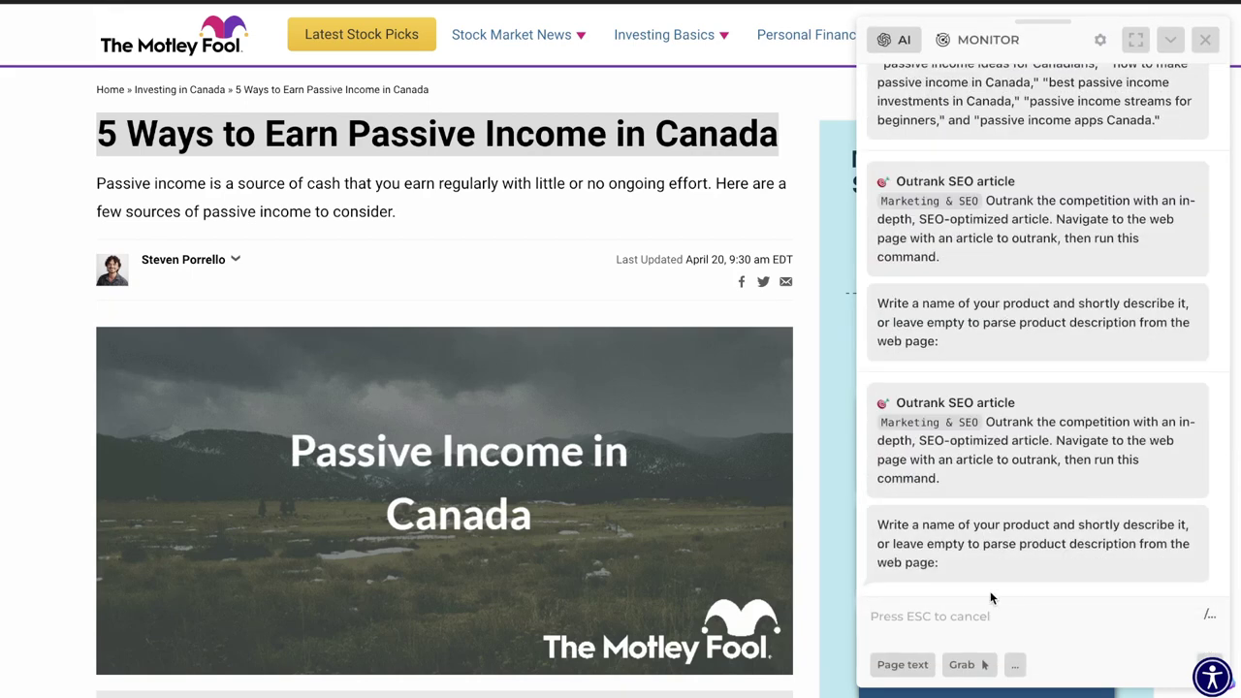
key("Return")
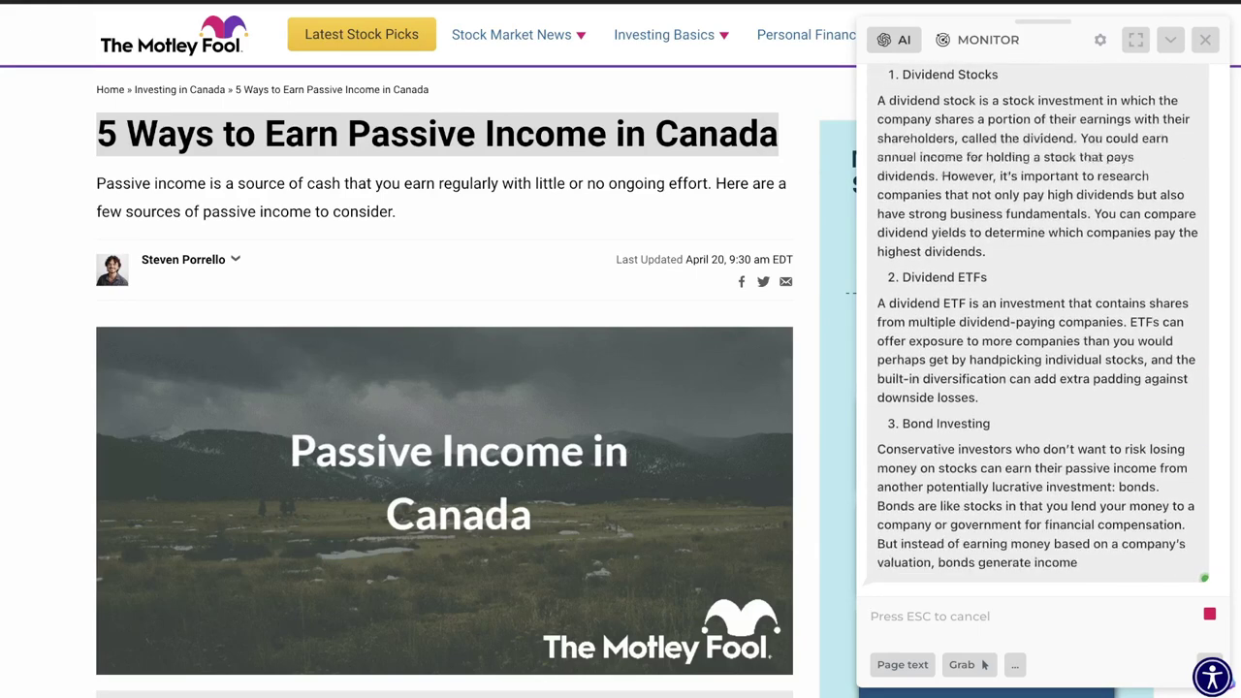
left_click_drag(934, 563, 910, 140)
right_click(922, 214)
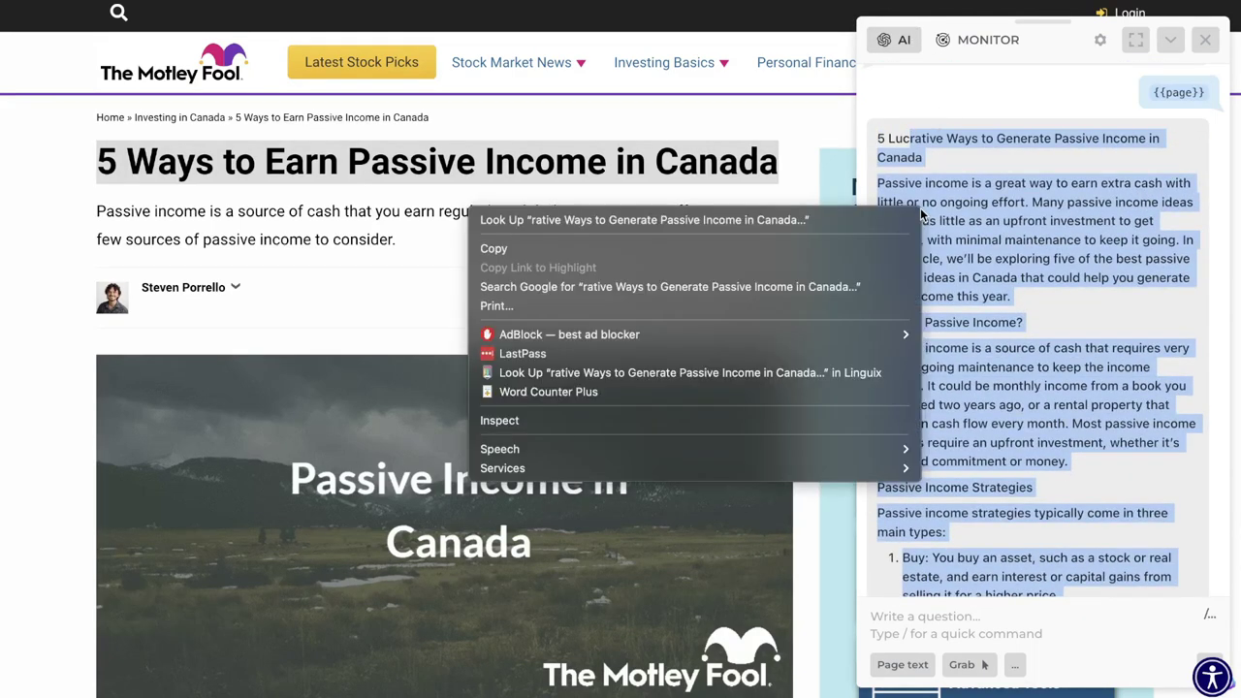
left_click(737, 388)
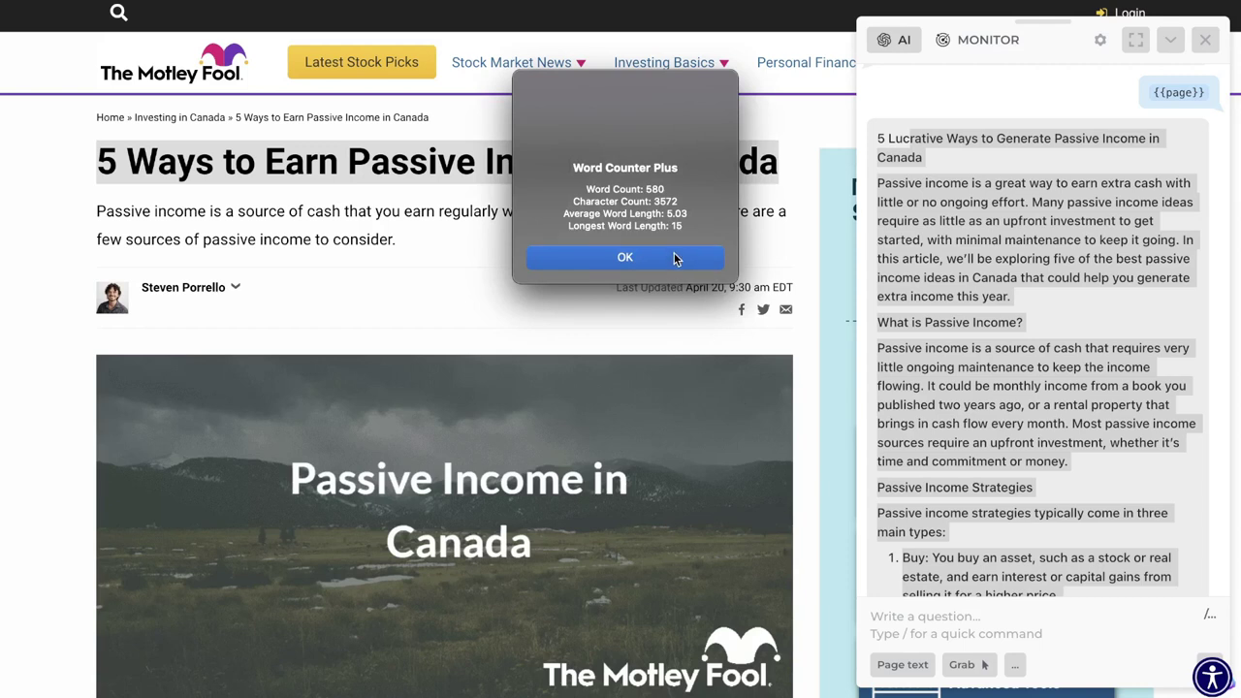
left_click(676, 258)
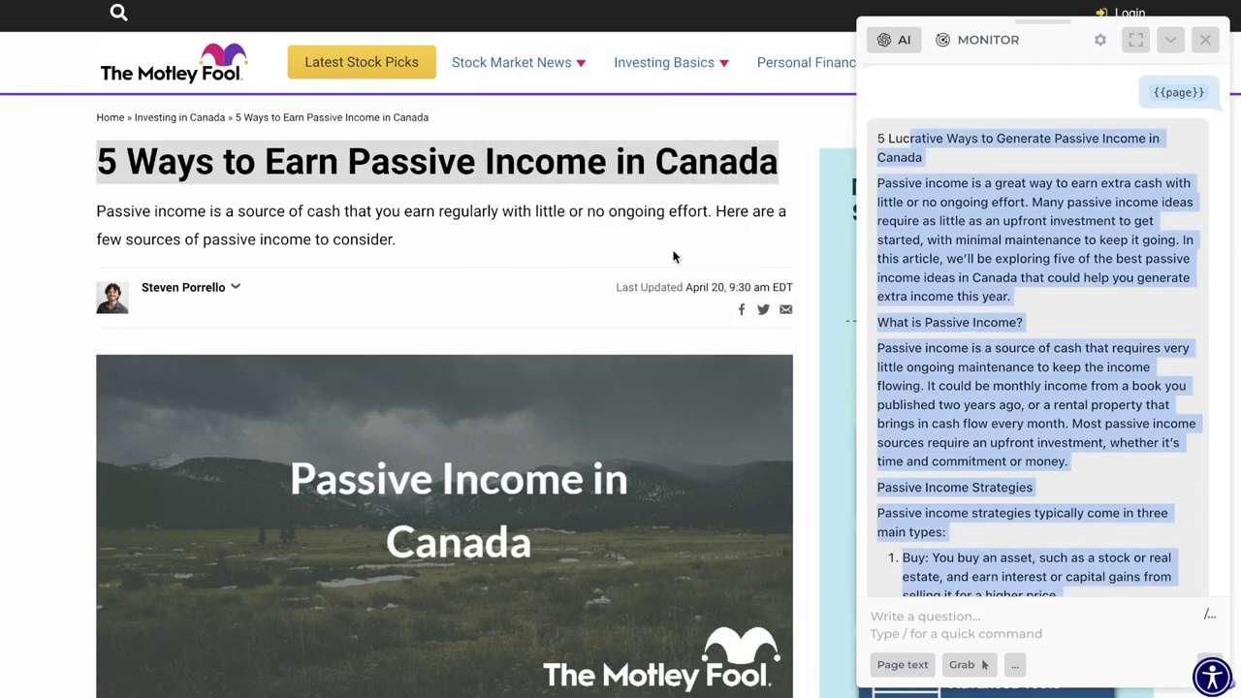
left_click(986, 245)
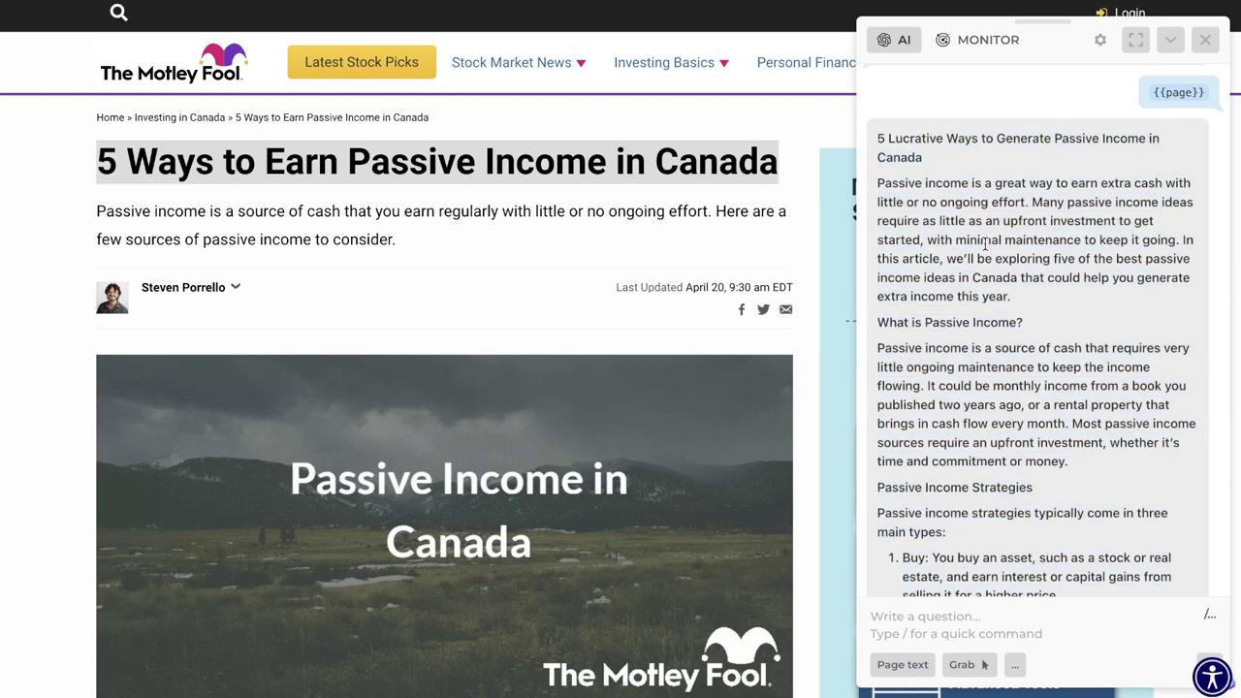
scroll(986, 244, "down", 2)
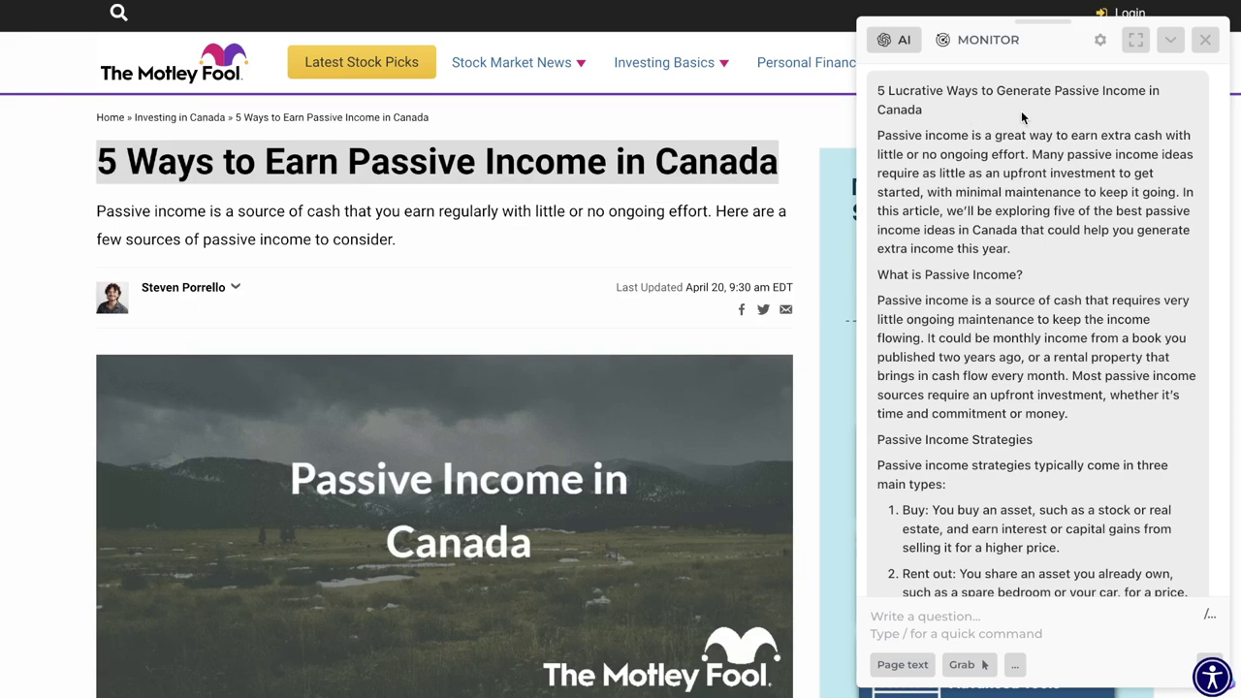
scroll(1016, 255, "down", 3)
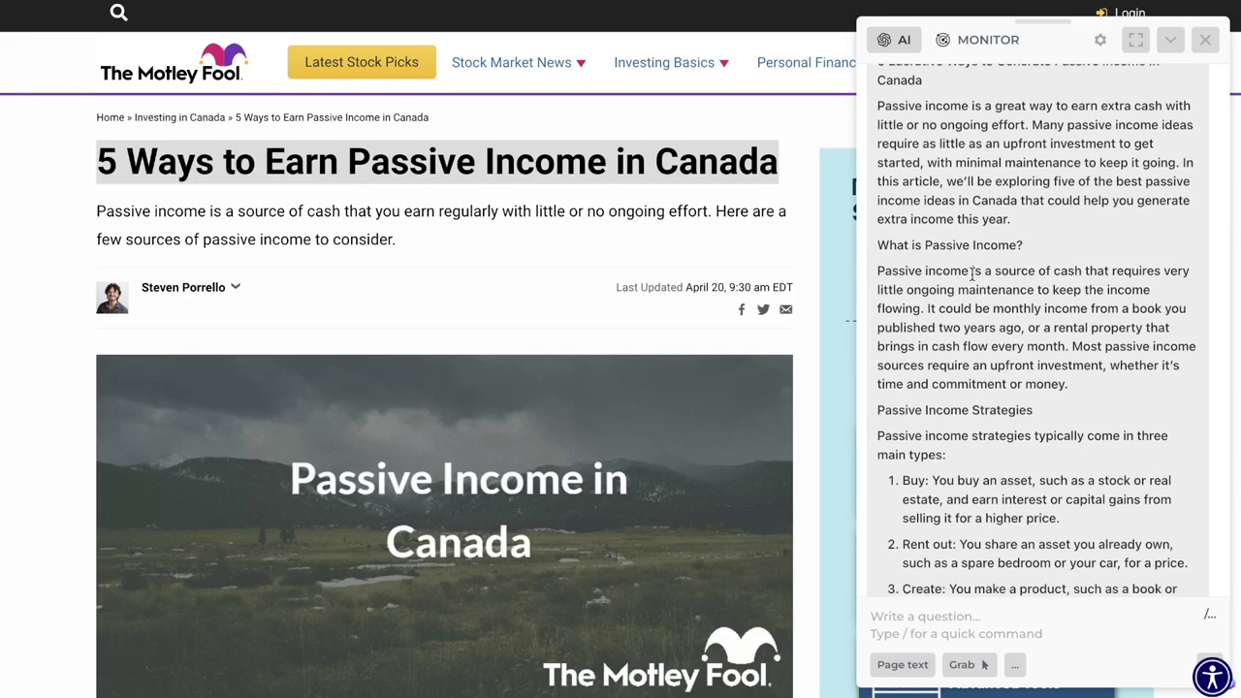
scroll(798, 423, "down", 10)
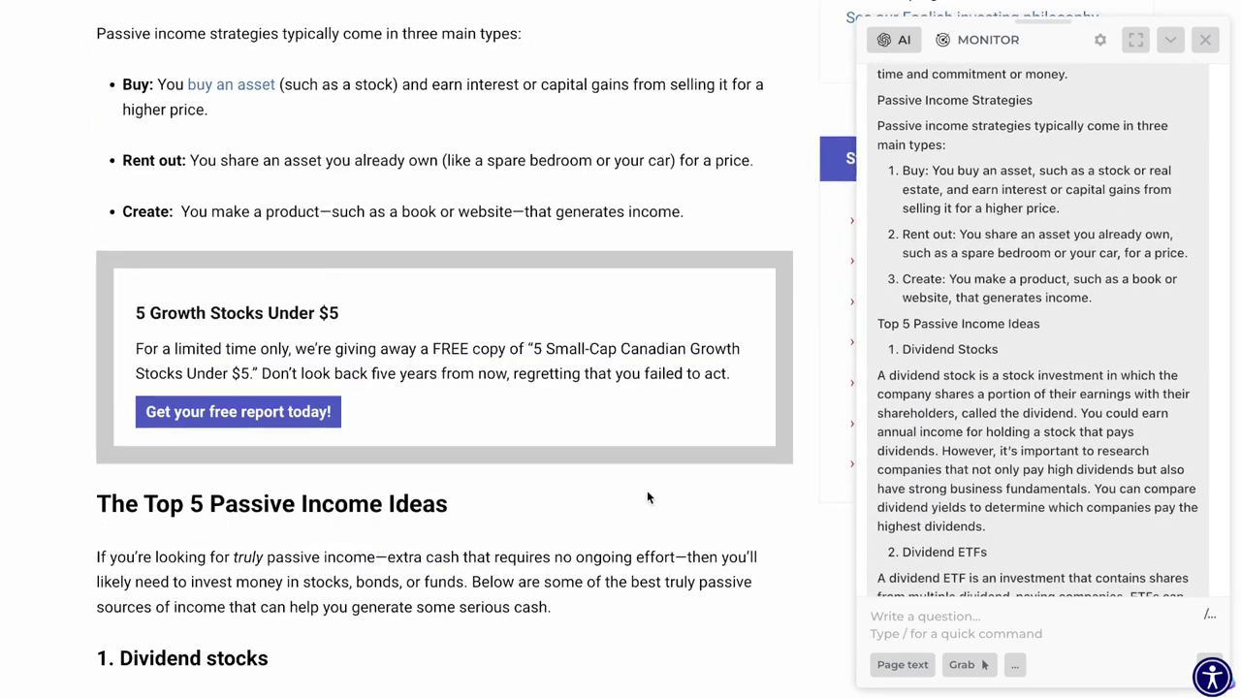
scroll(649, 498, "down", 3)
scroll(649, 498, "down", 3)
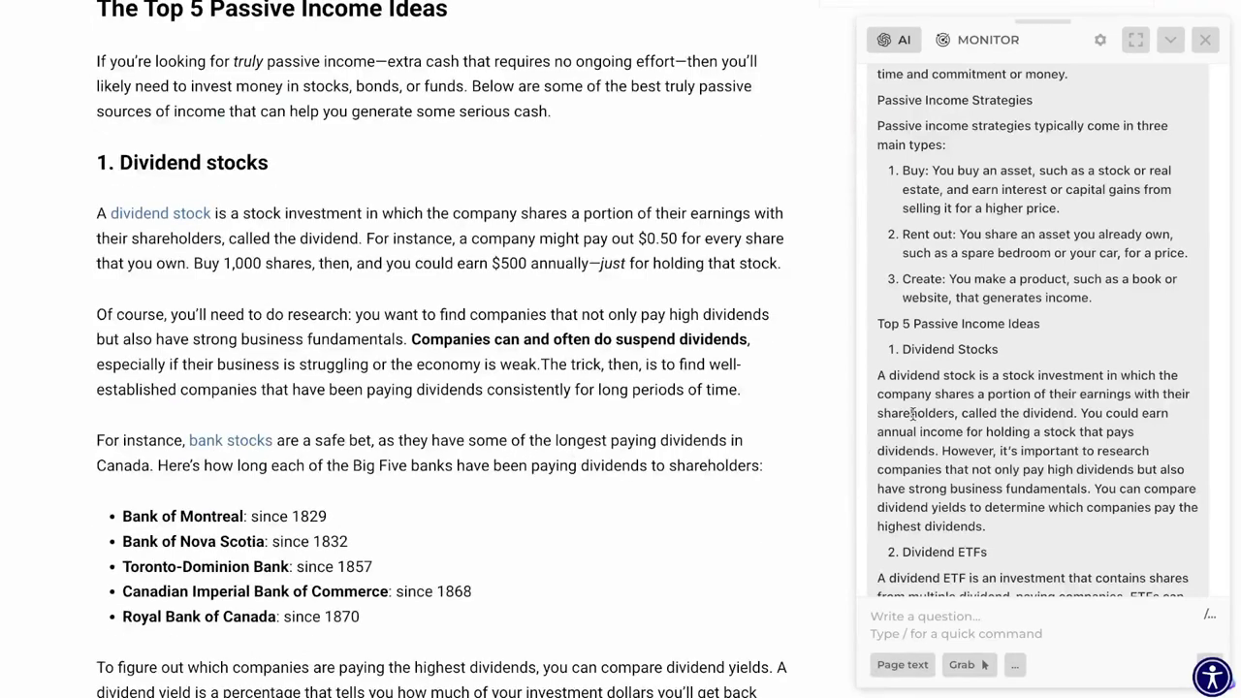
scroll(912, 413, "down", 1)
scroll(913, 412, "down", 2)
scroll(722, 398, "down", 5)
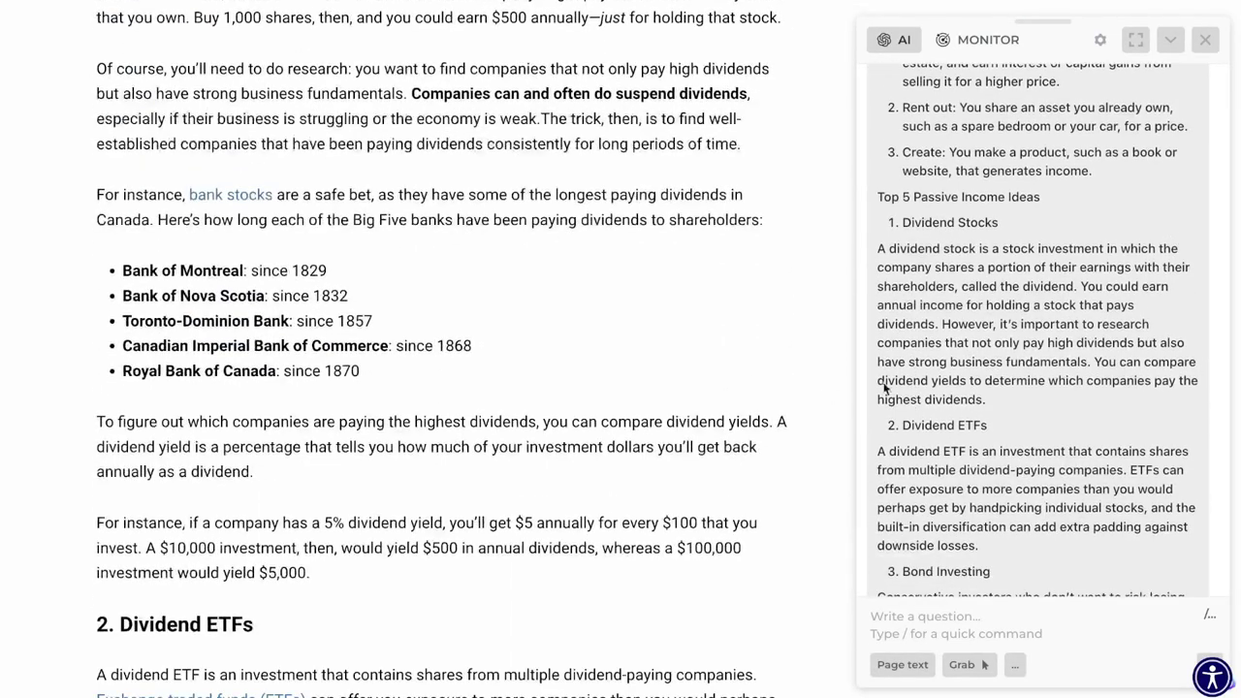
scroll(979, 397, "down", 1)
scroll(978, 398, "down", 4)
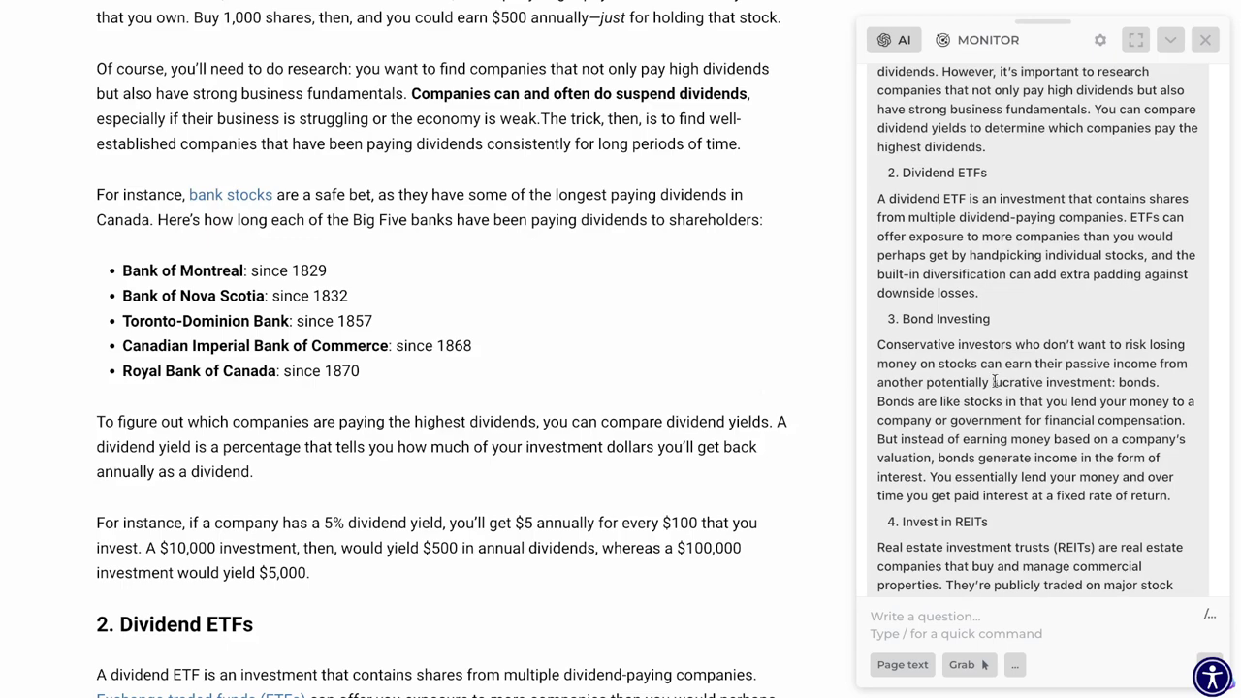
scroll(995, 381, "down", 9)
scroll(995, 381, "up", 20)
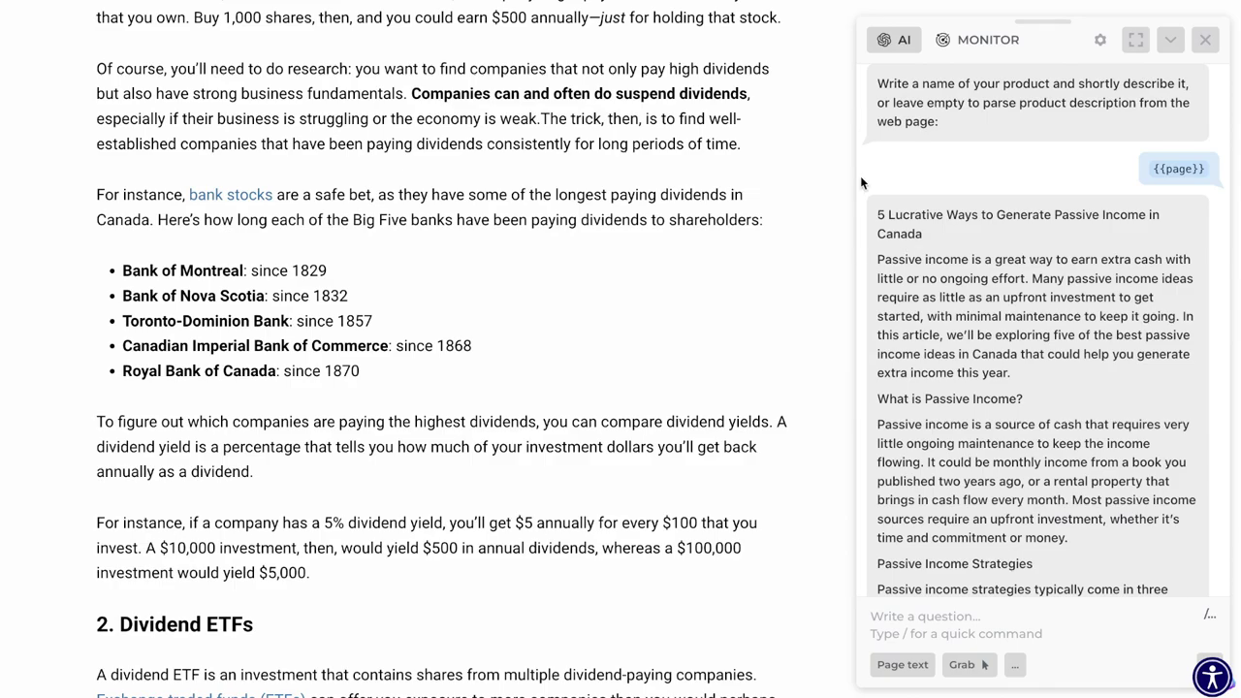
scroll(793, 217, "up", 15)
scroll(1113, 521, "down", 10)
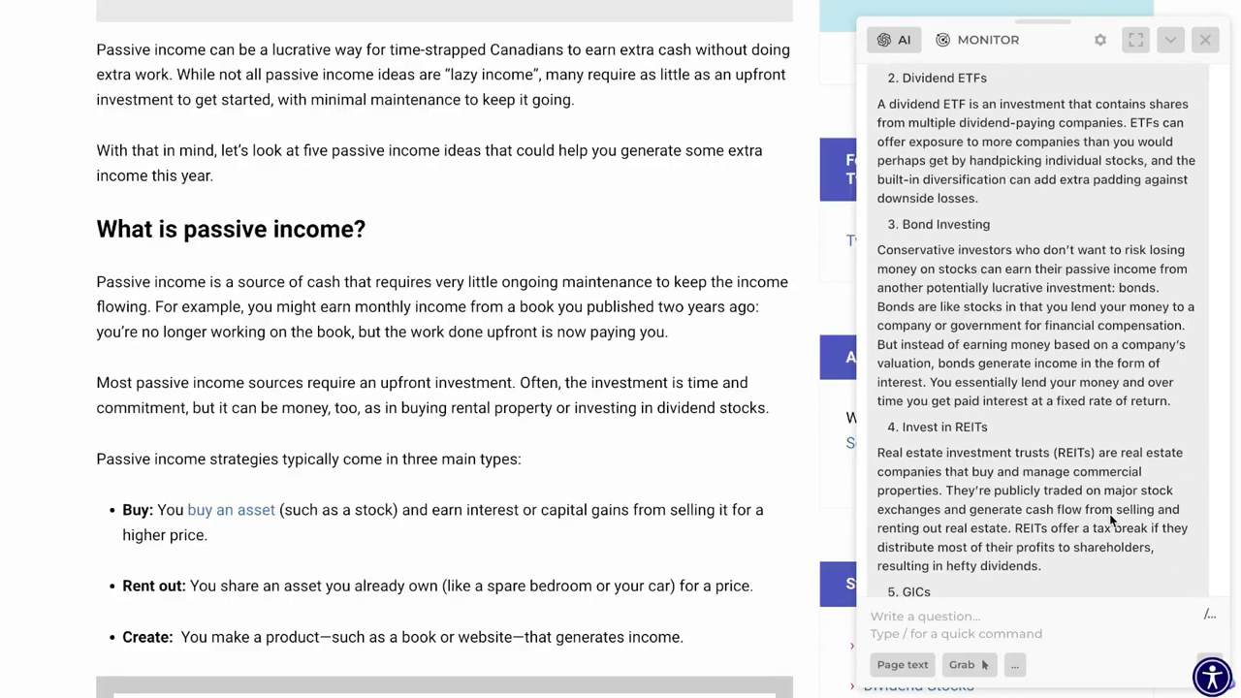
Step: Start the Article outline MECE command from HARPA's Copywriting commands
type("/")
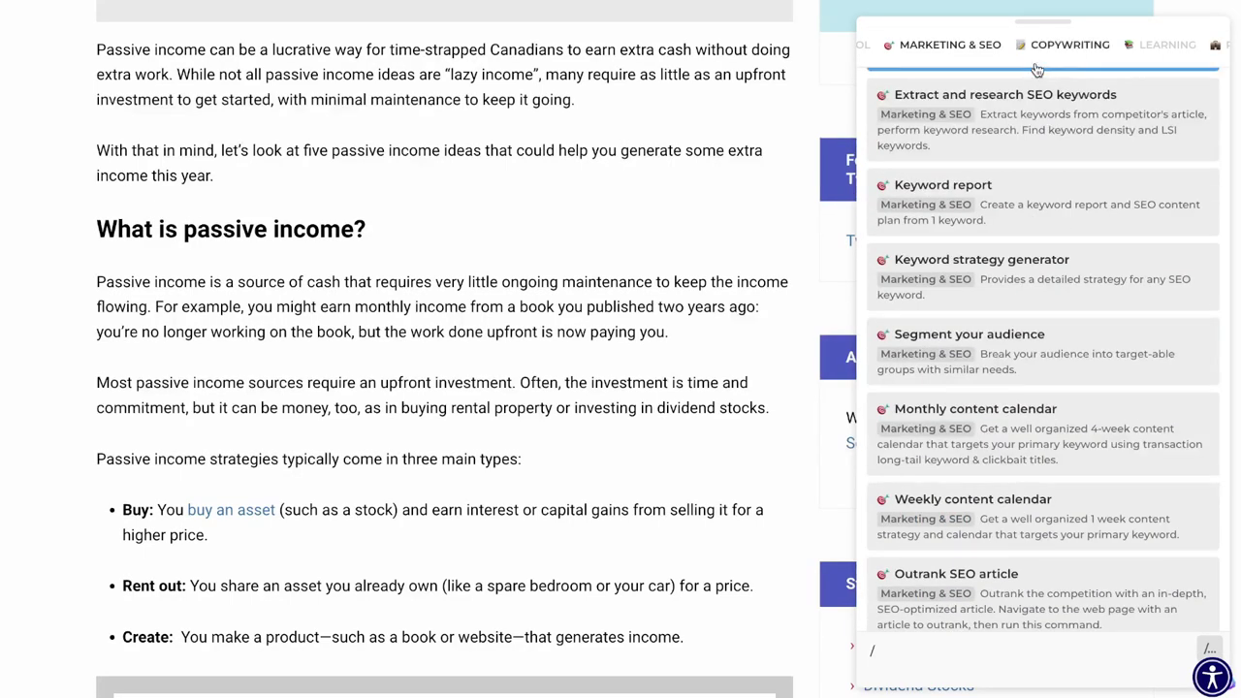
left_click(1042, 50)
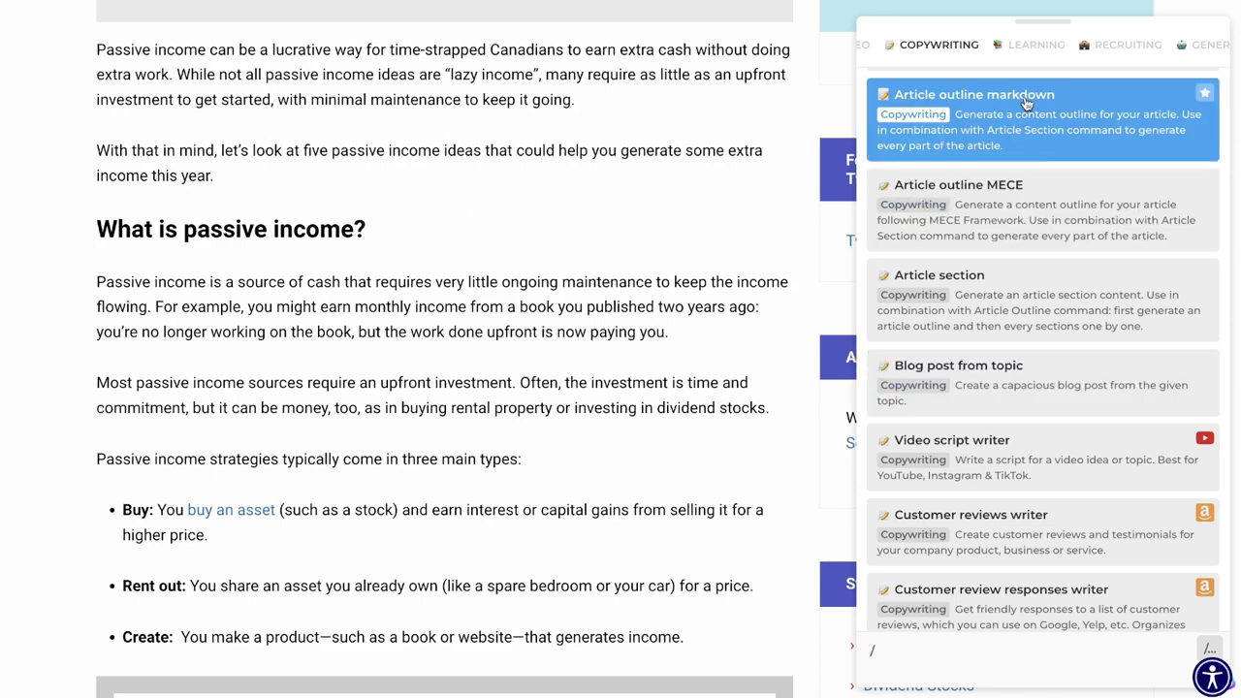
left_click(1024, 214)
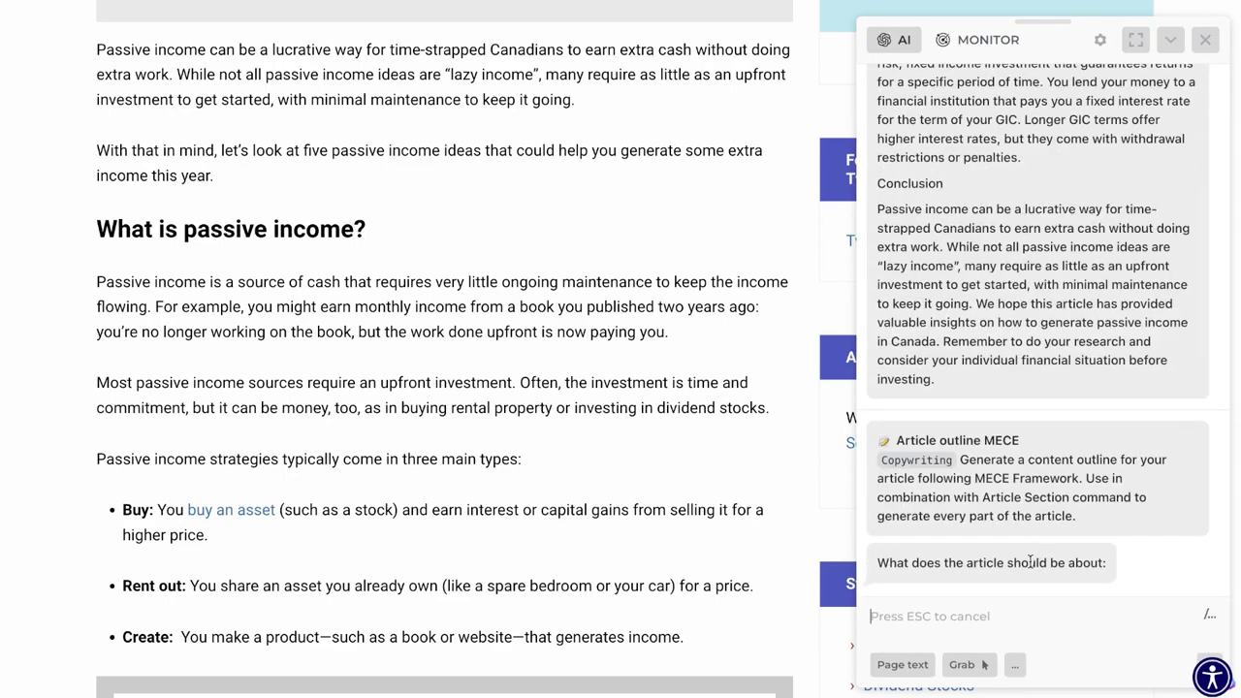
Step: Send the Motley Fool article title as the outline topic and review the 2000-3000-word outline
scroll(604, 407, "up", 15)
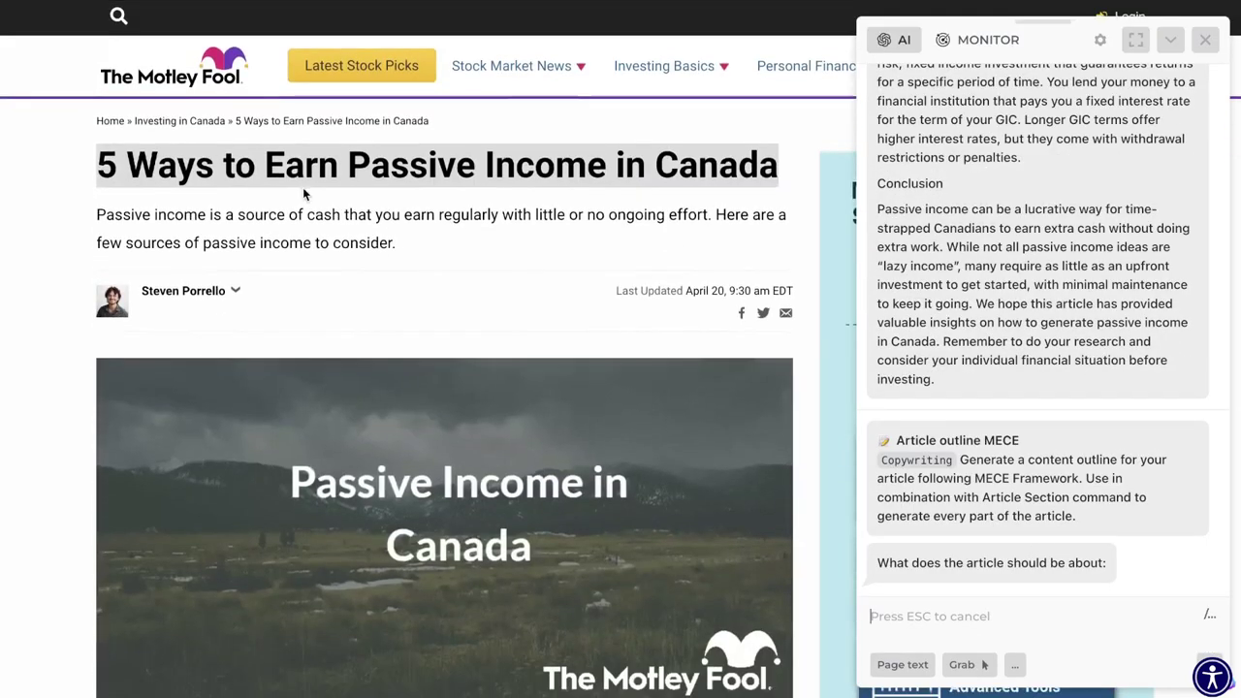
left_click_drag(101, 163, 776, 173)
key("Return")
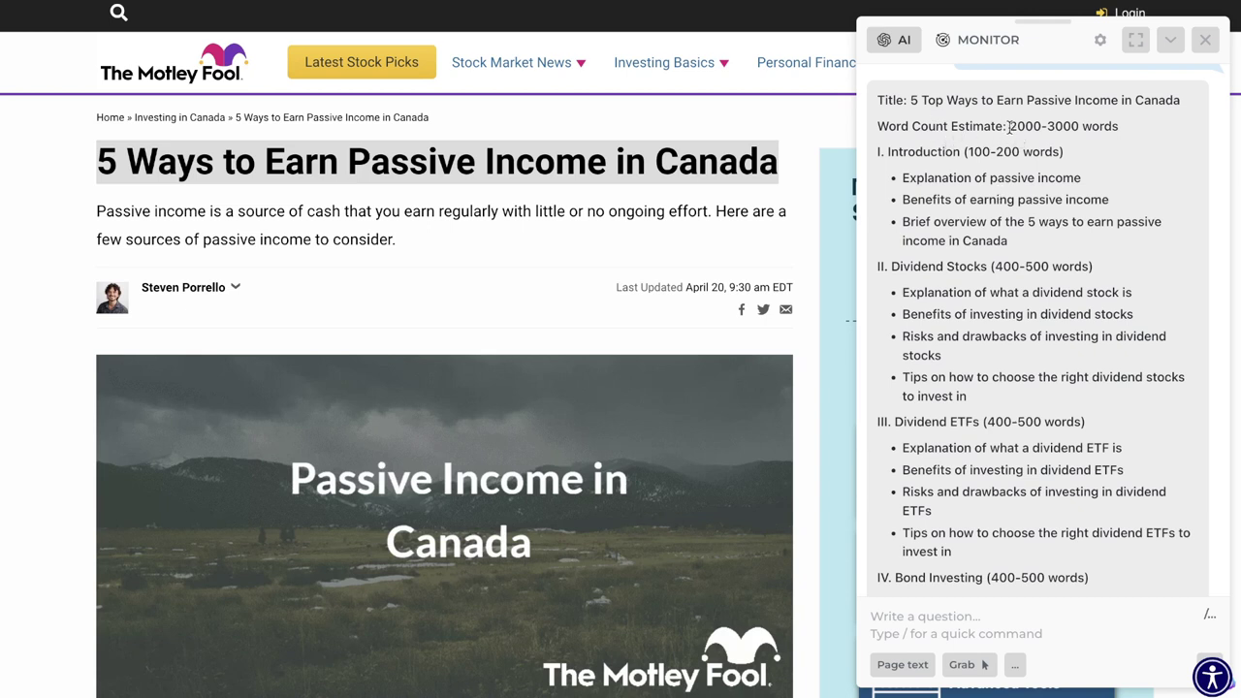
left_click_drag(1010, 127, 1078, 127)
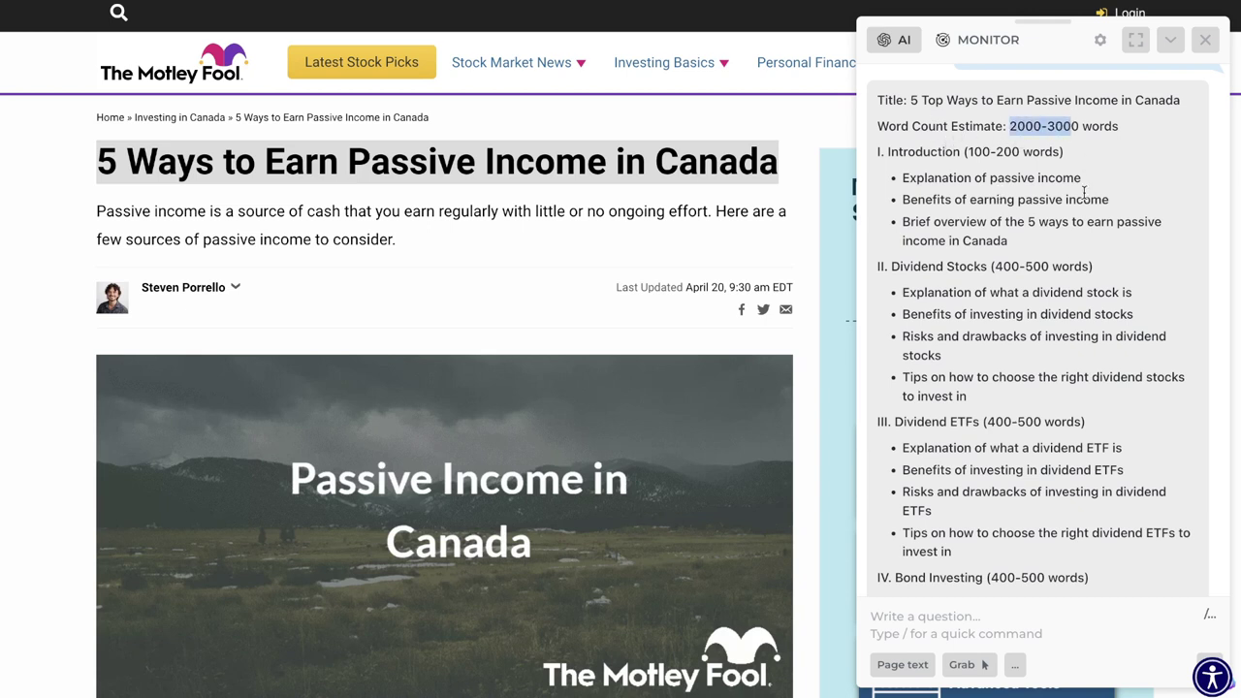
scroll(953, 334, "down", 3)
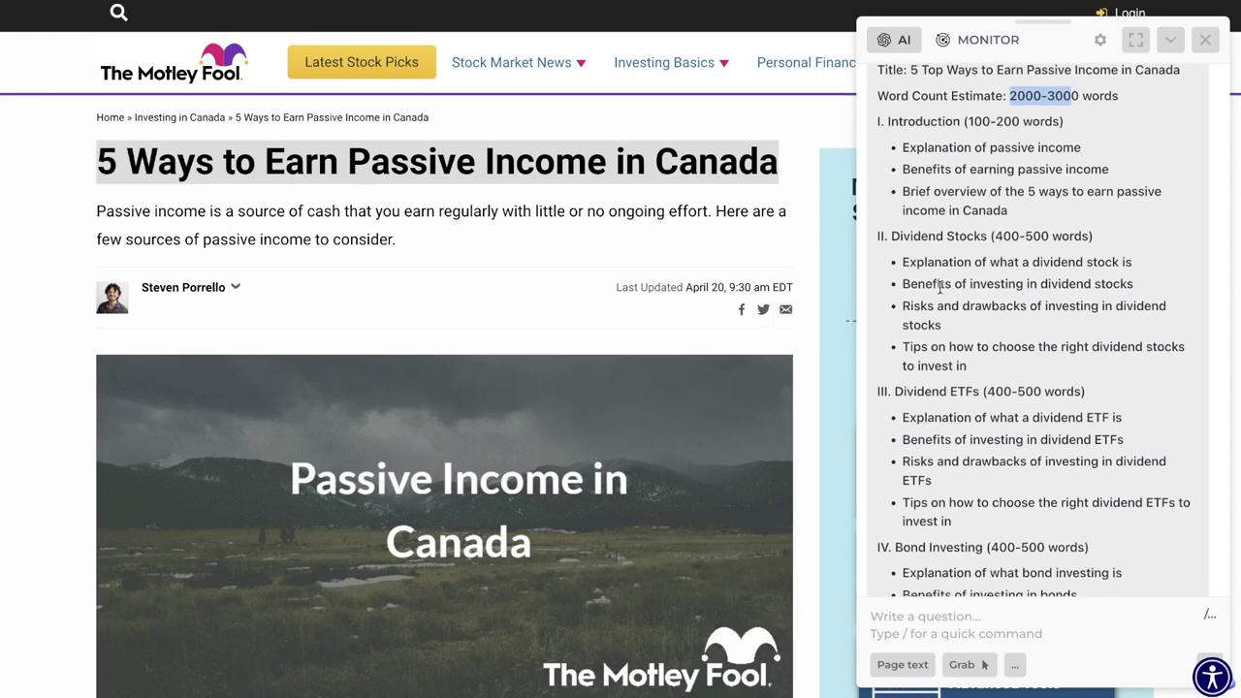
scroll(953, 334, "down", 6)
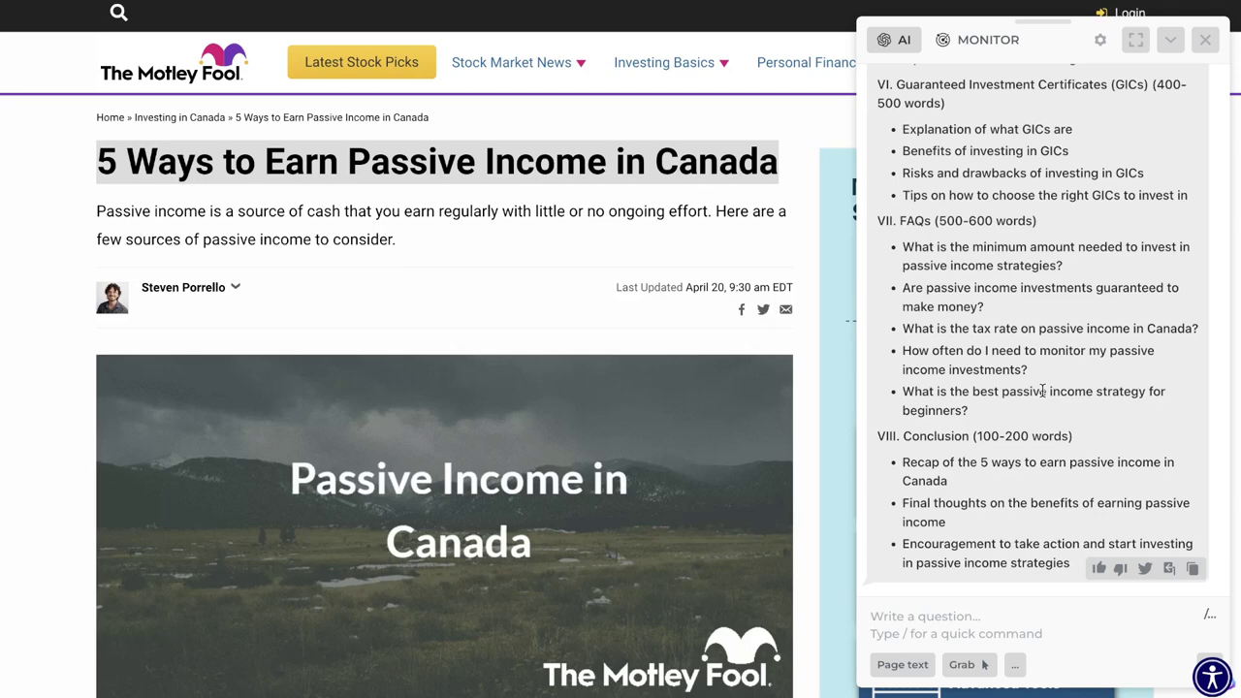
type("/")
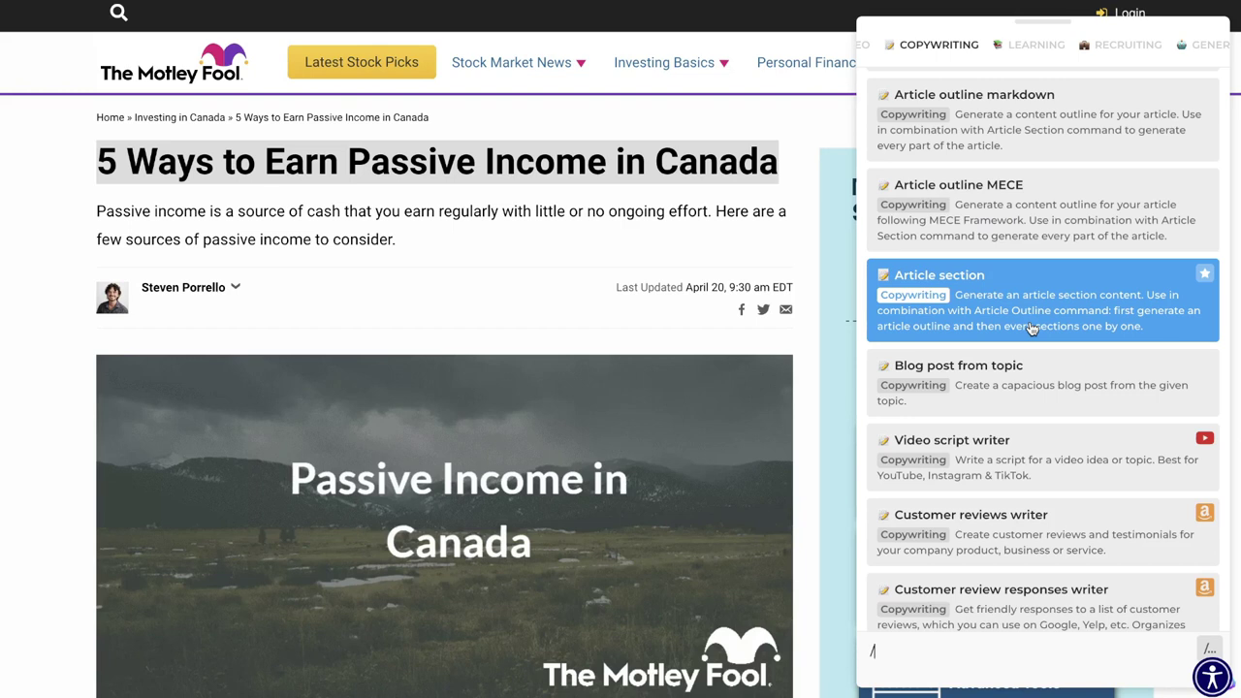
Step: Send the outline's title and Introduction bullets, without the Word Count line, to Article section
left_click(976, 304)
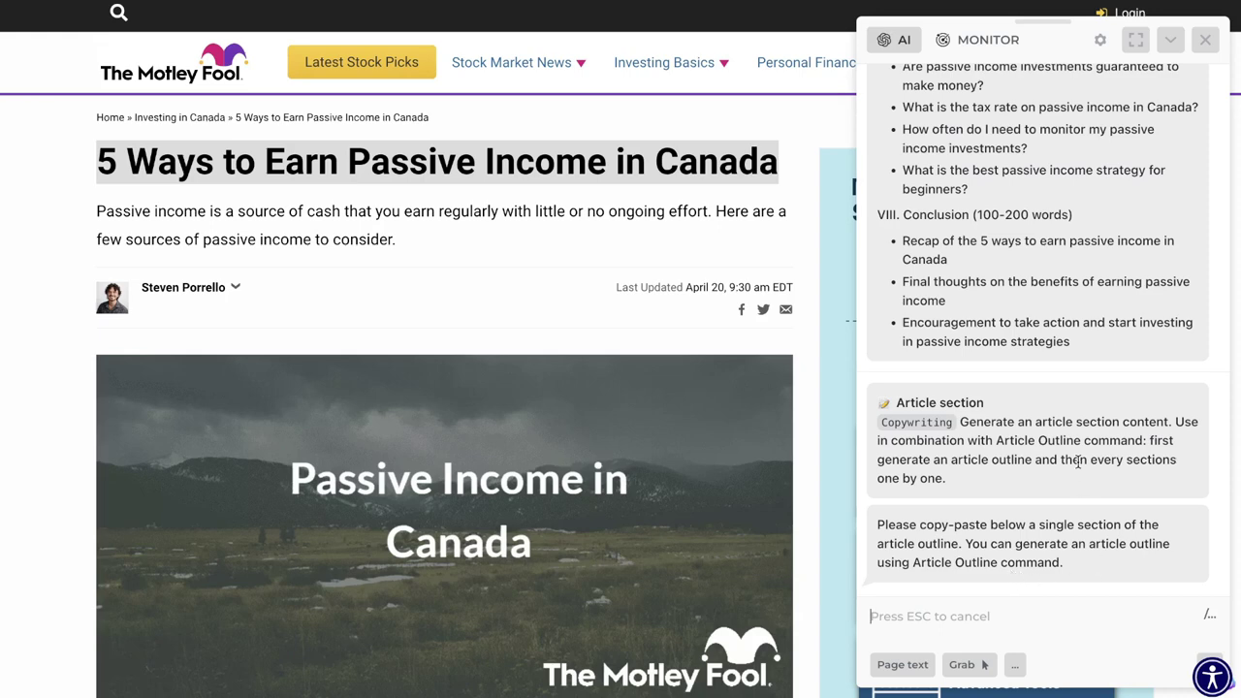
scroll(1064, 379, "up", 15)
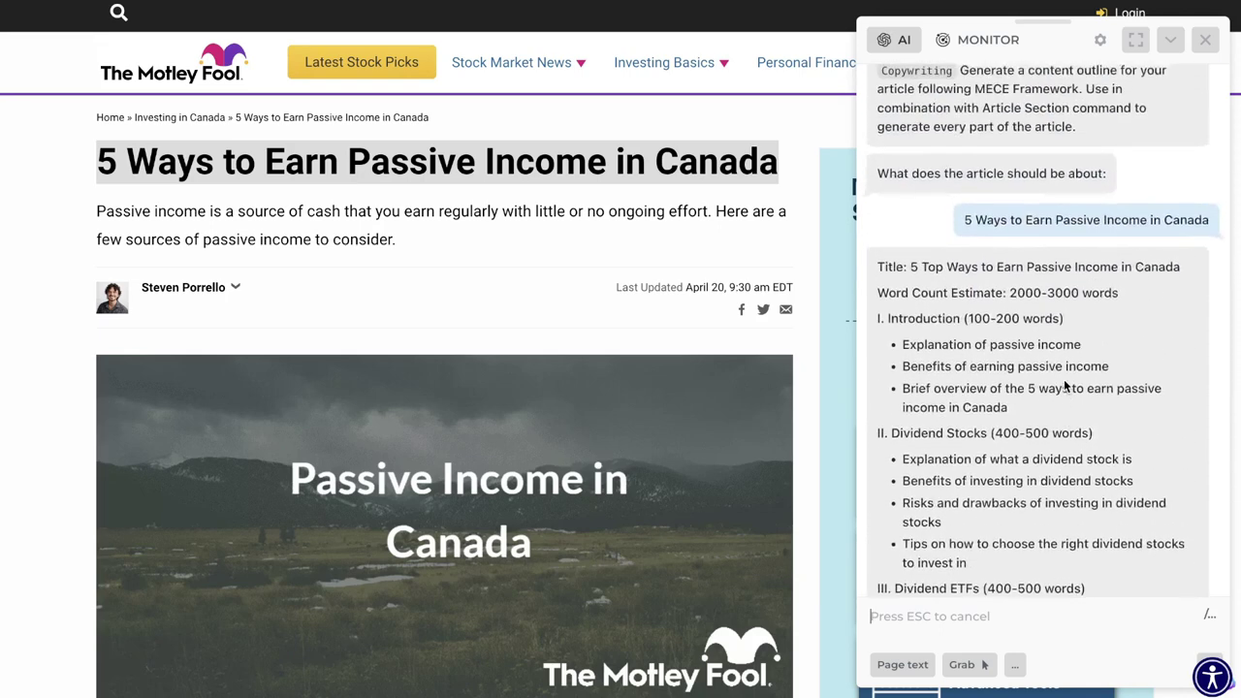
scroll(1064, 386, "down", 3)
left_click_drag(1018, 427, 866, 333)
type("Title: 5 Top Ways to Earn Passive Income in Canada  Word Count Estimate: 2000-3000 words  I. Introduction (100-200 words)  Explanation of passive income Benefits of earning passive income Brief overview of the 5 ways to earn passive income in Canada")
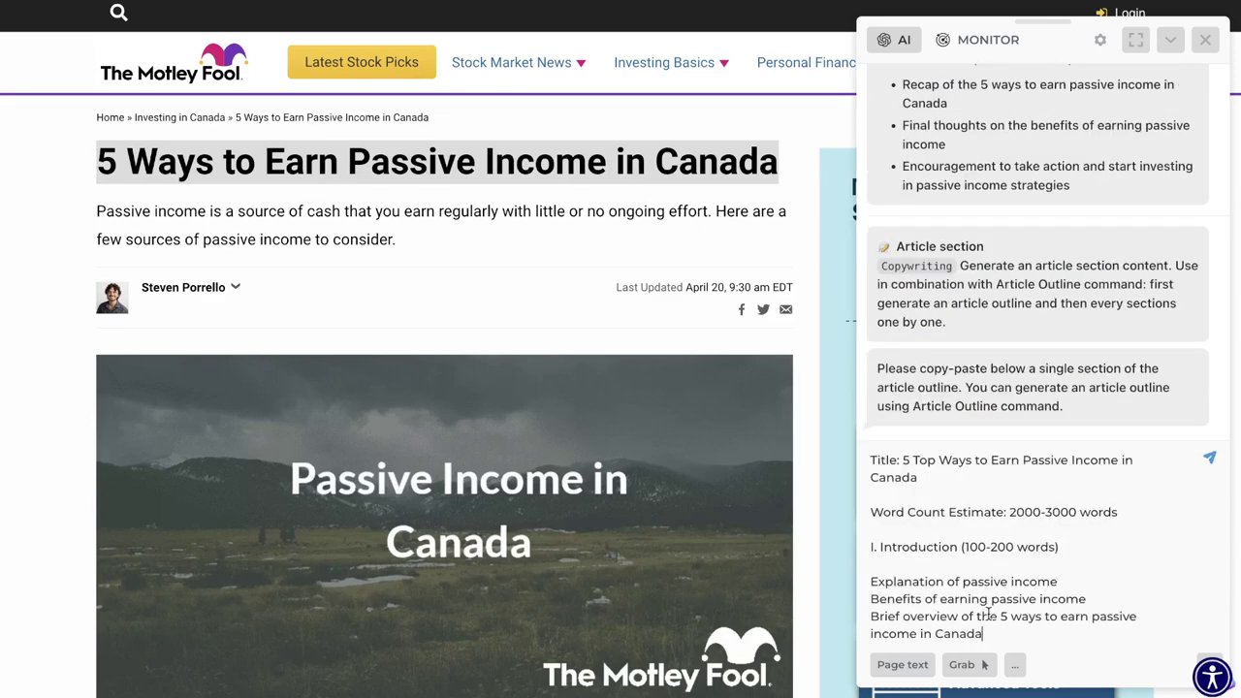
left_click_drag(1131, 514, 871, 512)
key("BackSpace")
key("BackSpace")
key("BackSpace")
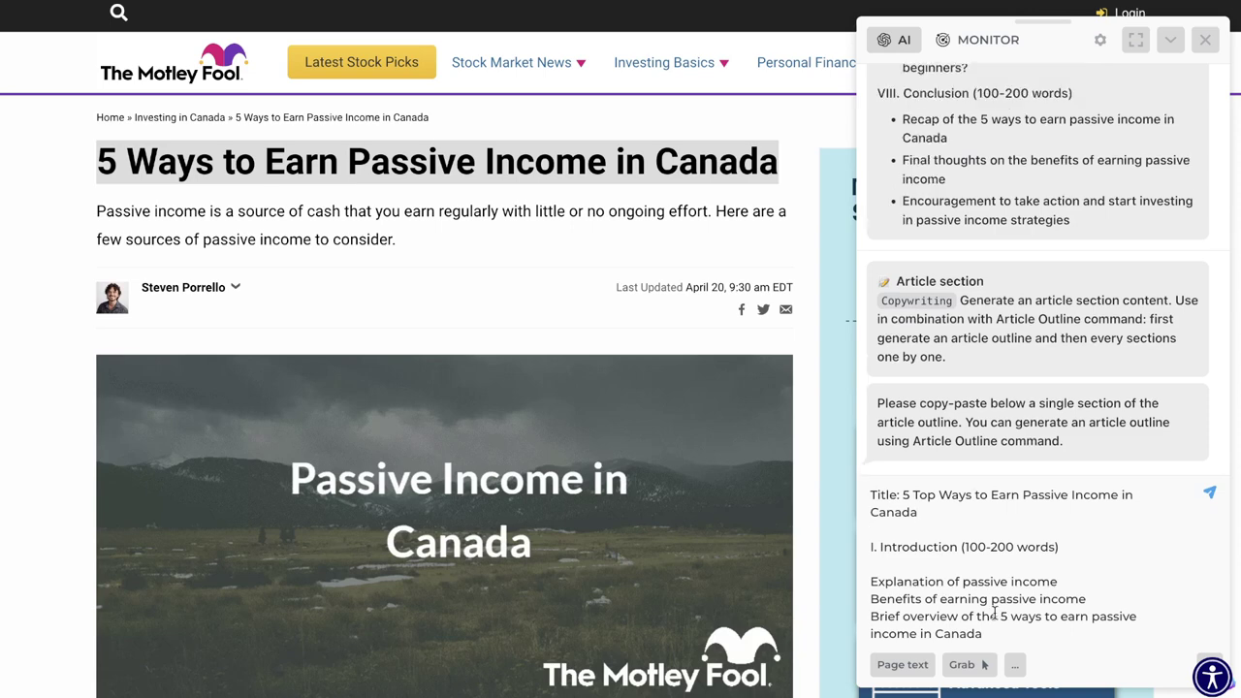
key("Return")
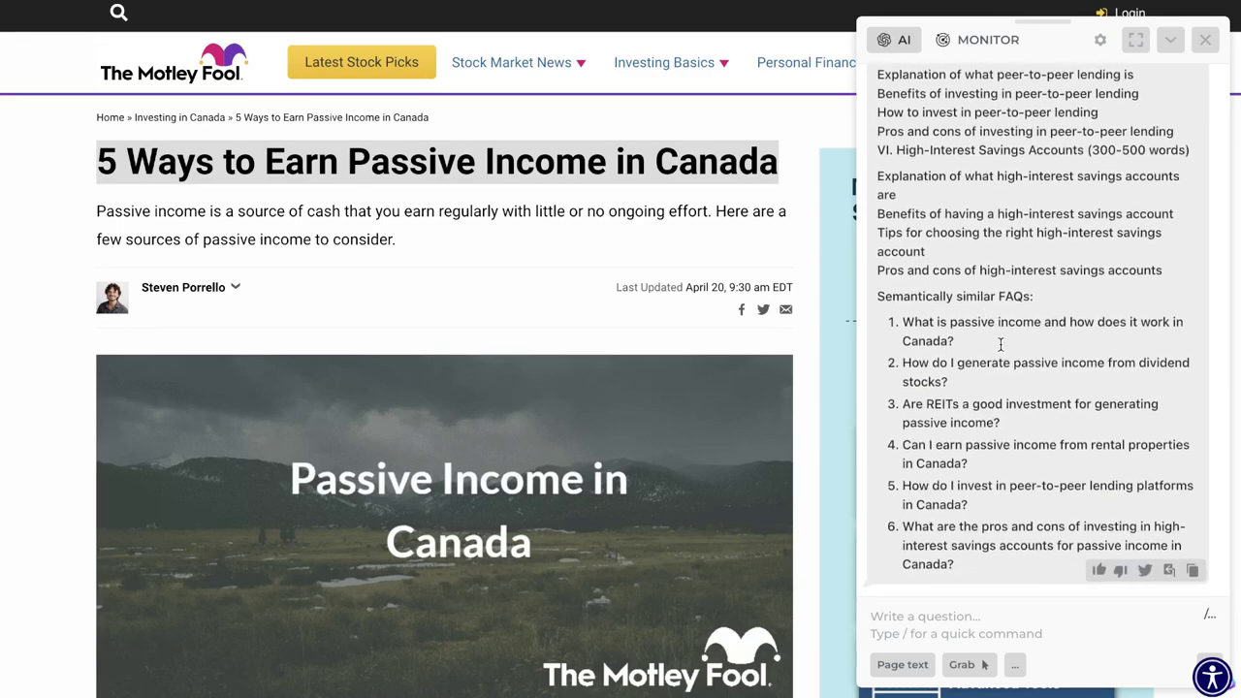
Step: Review the Introduction reply and select the 'Explanation of passive income' outline point
scroll(1001, 344, "up", 15)
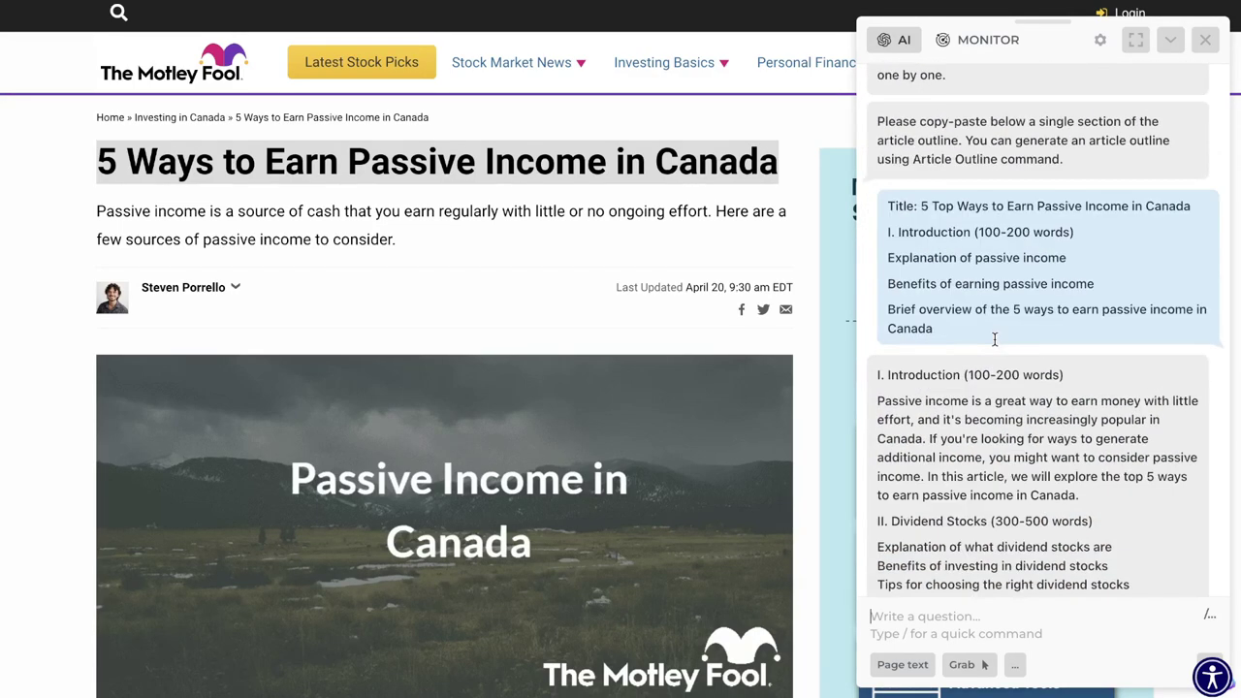
scroll(995, 338, "down", 5)
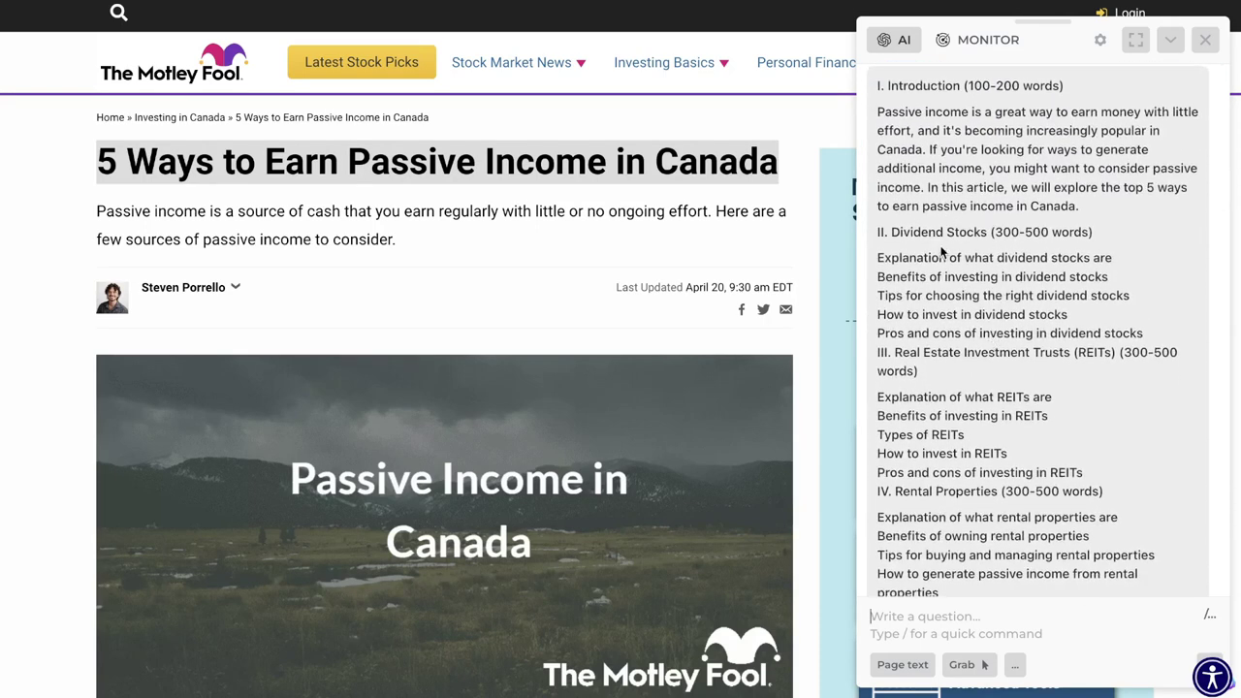
scroll(942, 257, "down", 5)
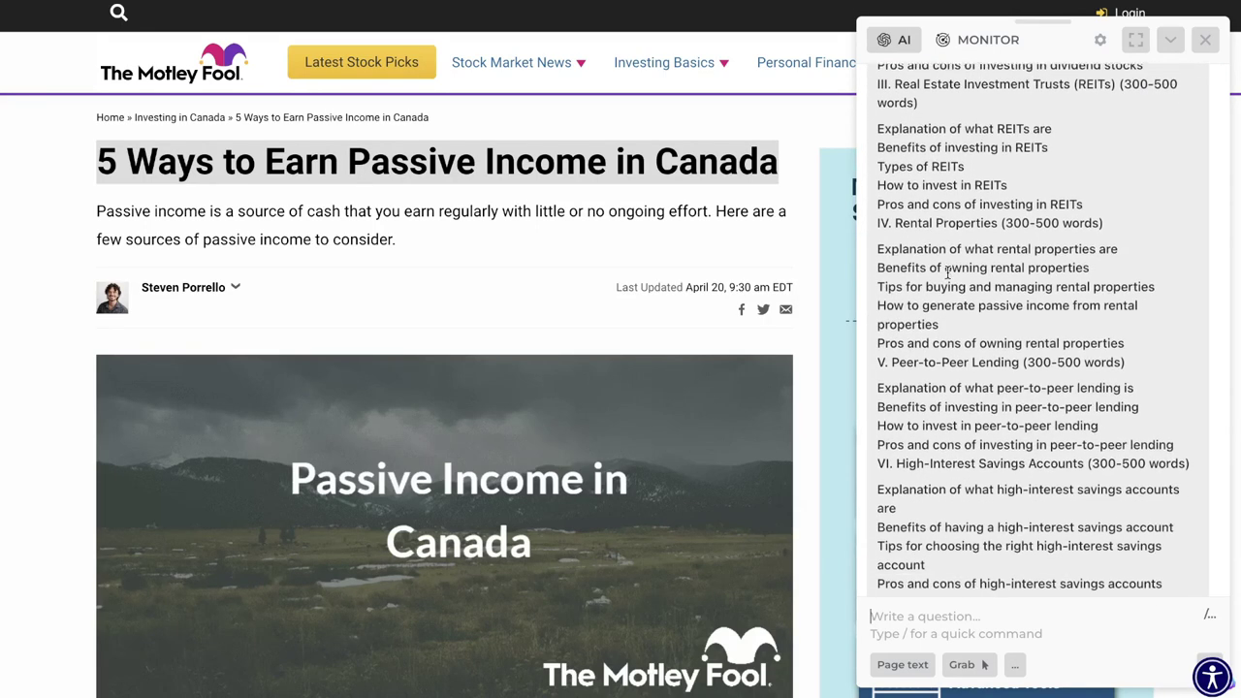
scroll(948, 274, "down", 1)
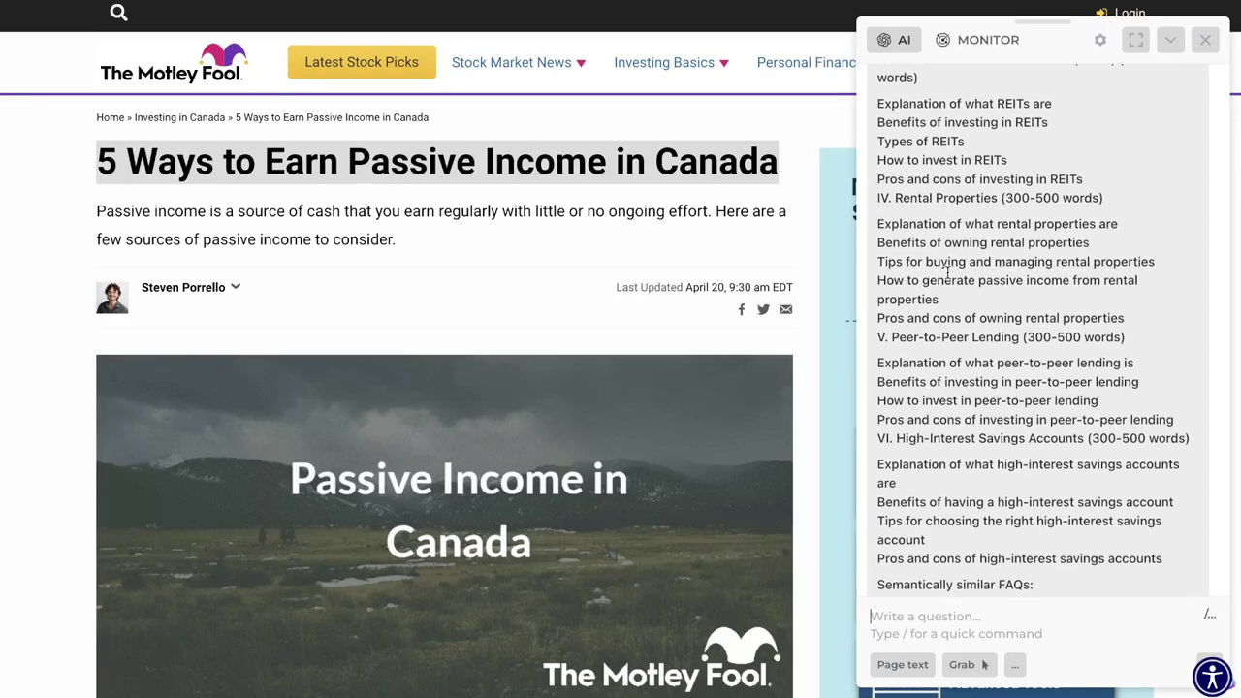
scroll(948, 273, "down", 5)
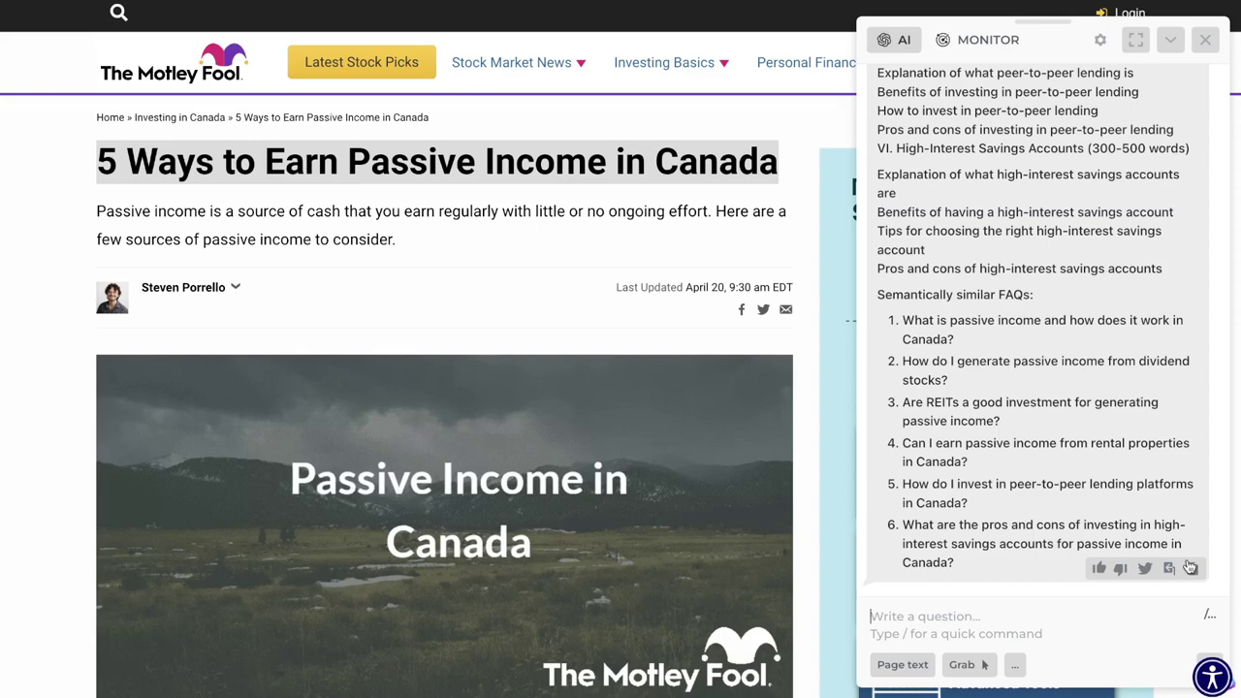
scroll(1112, 485, "up", 5)
scroll(1112, 485, "up", 10)
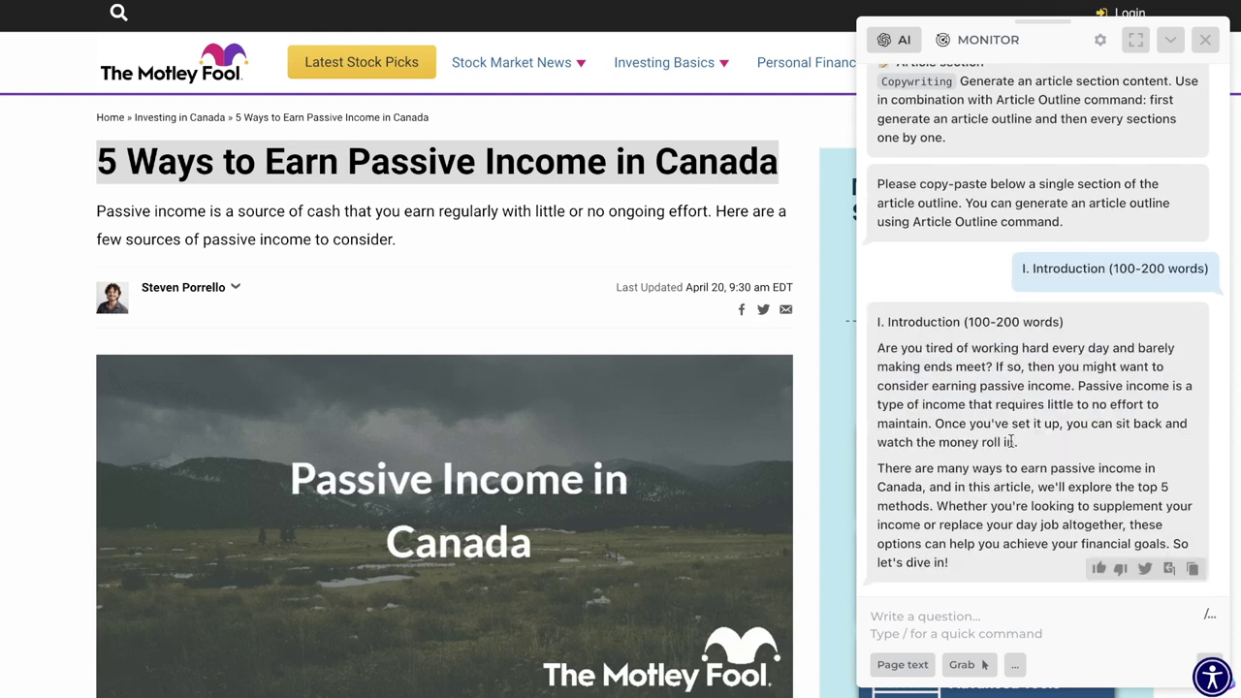
scroll(1012, 439, "up", 10)
scroll(1011, 441, "up", 15)
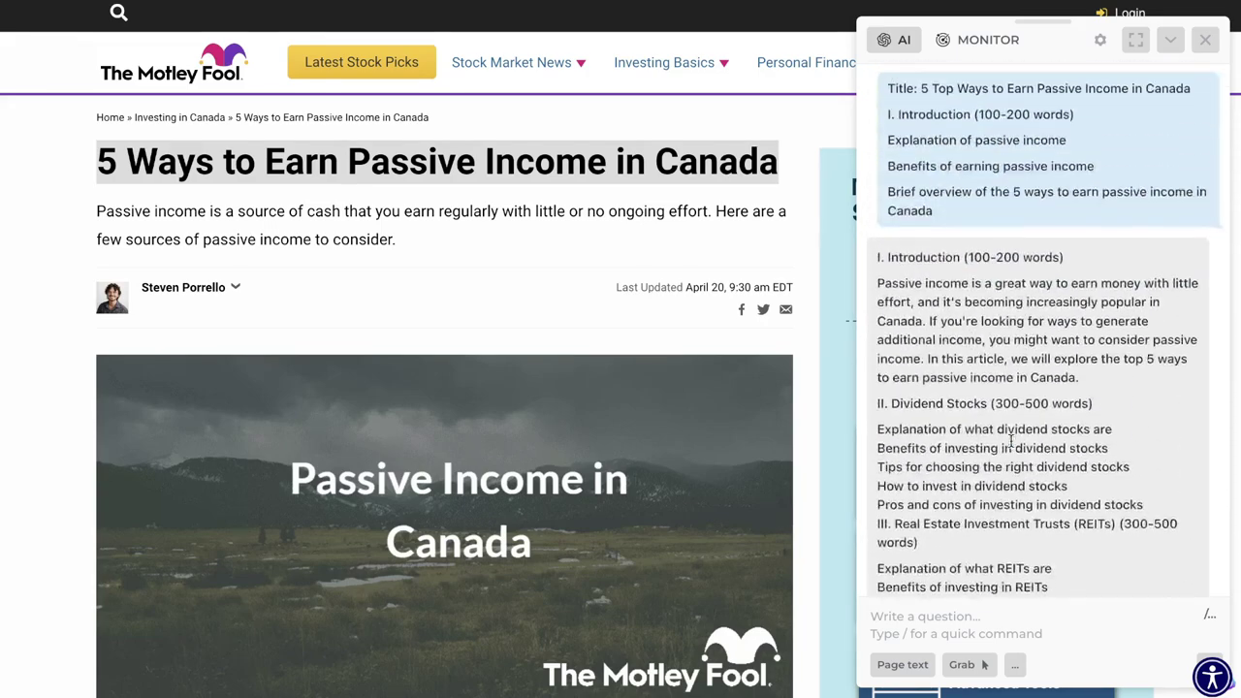
scroll(1011, 441, "up", 10)
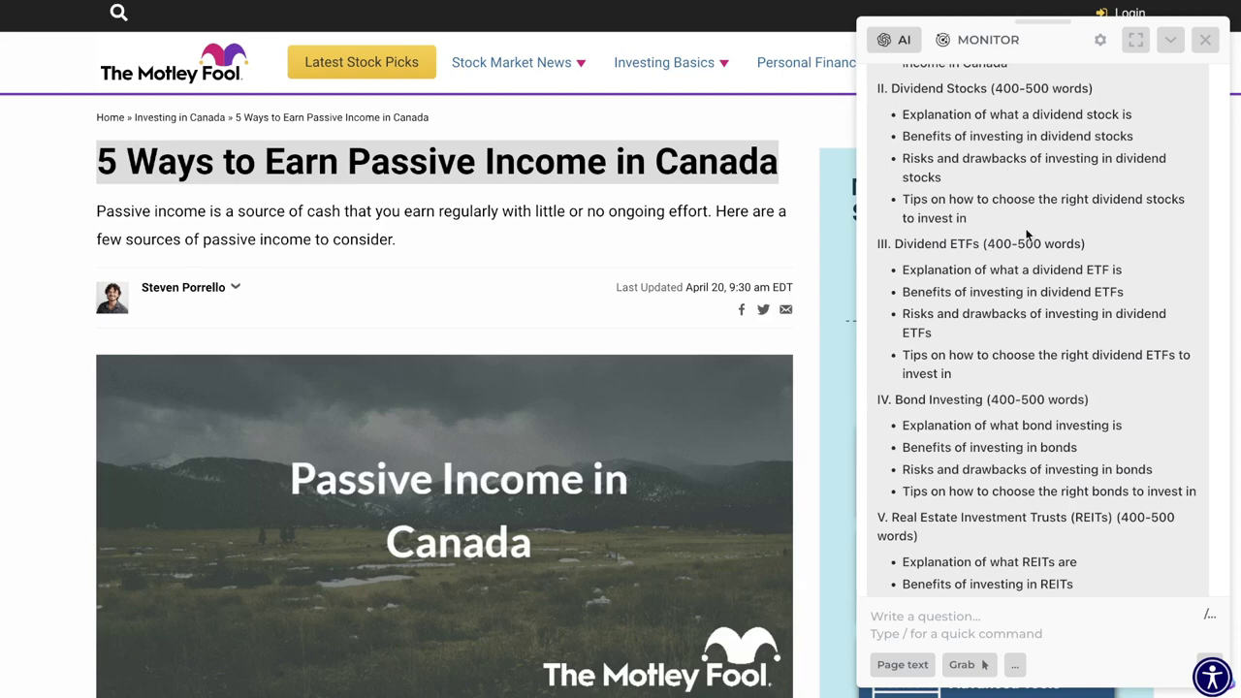
scroll(1028, 232, "up", 6)
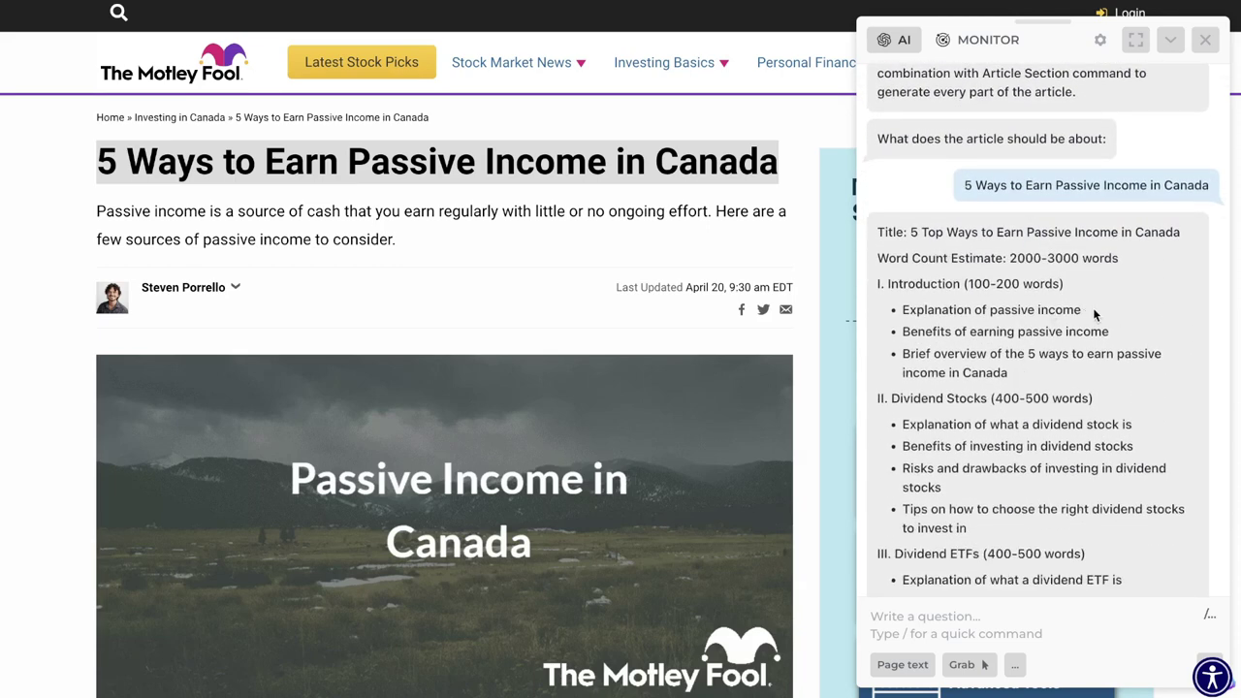
left_click_drag(1093, 310, 902, 311)
key("ctrl+c")
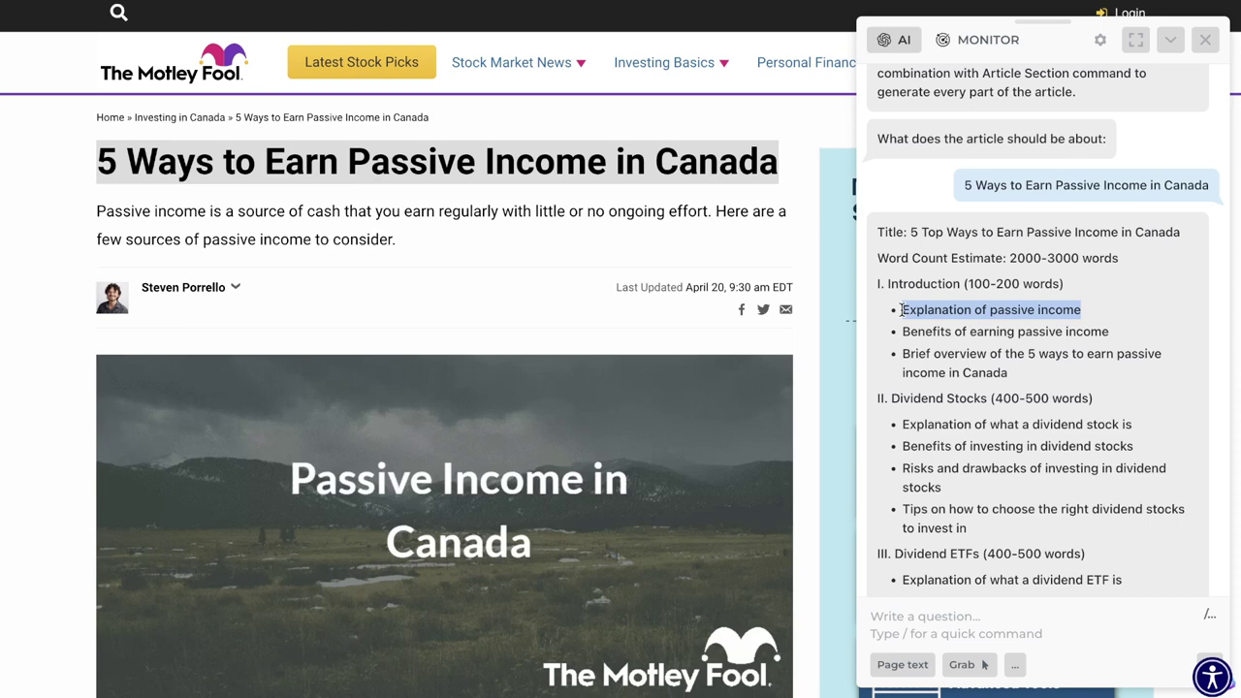
Step: Ask HARPA about the 'Explanation of passive income' outline point
left_click(962, 609)
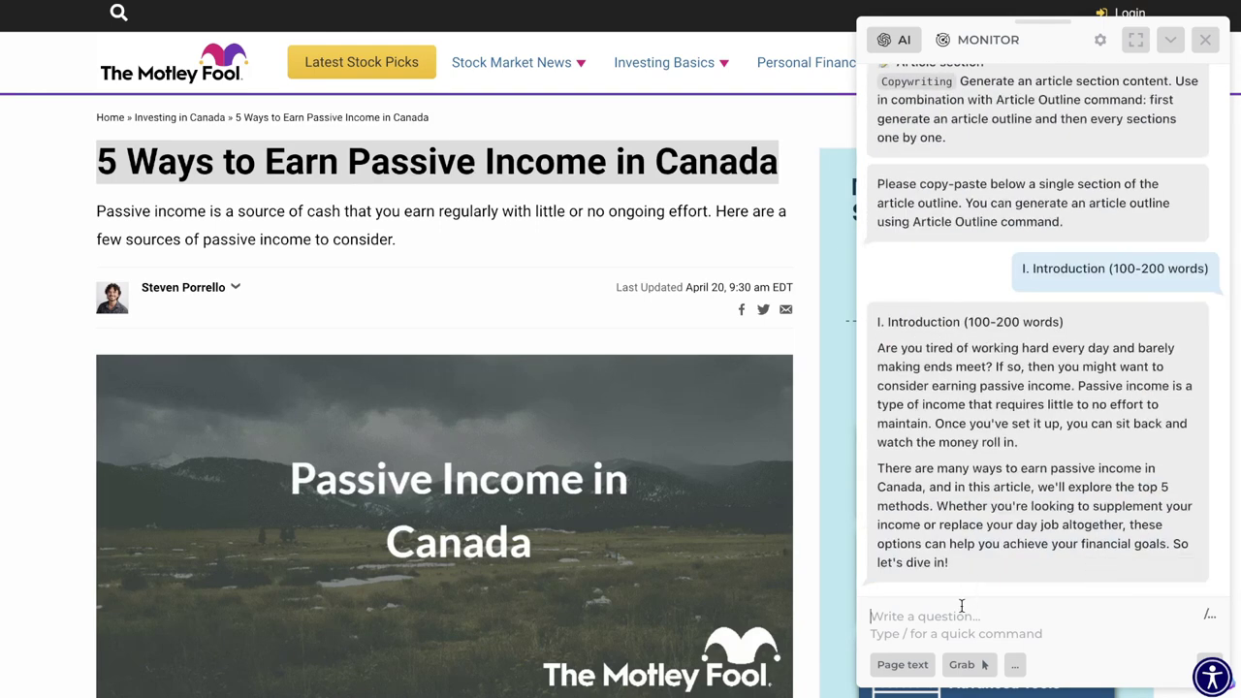
key("ctrl+v")
key("Return")
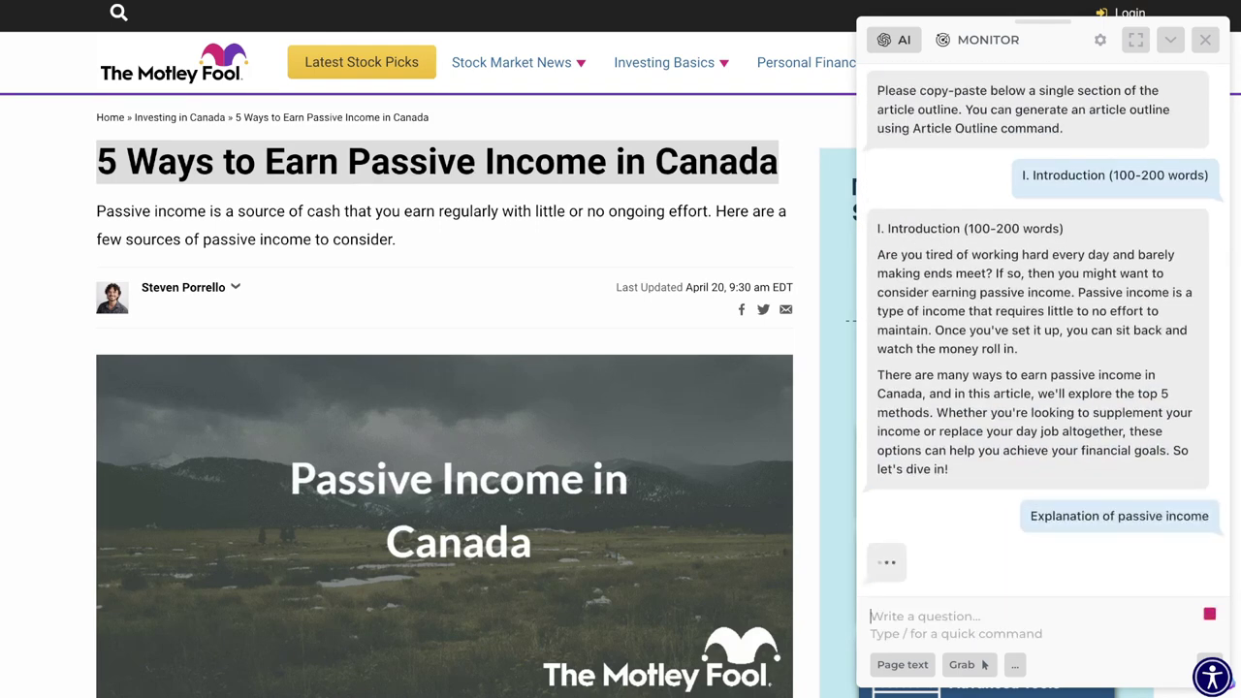
scroll(1034, 448, "up", 10)
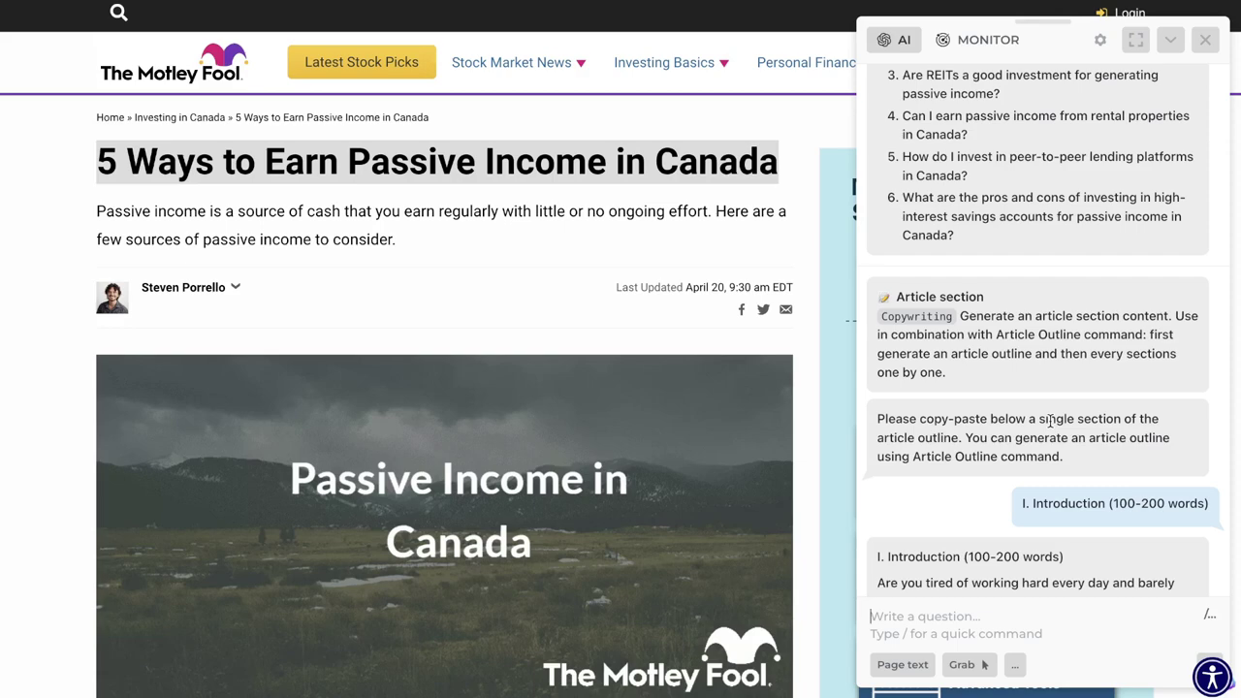
scroll(1077, 329, "up", 1)
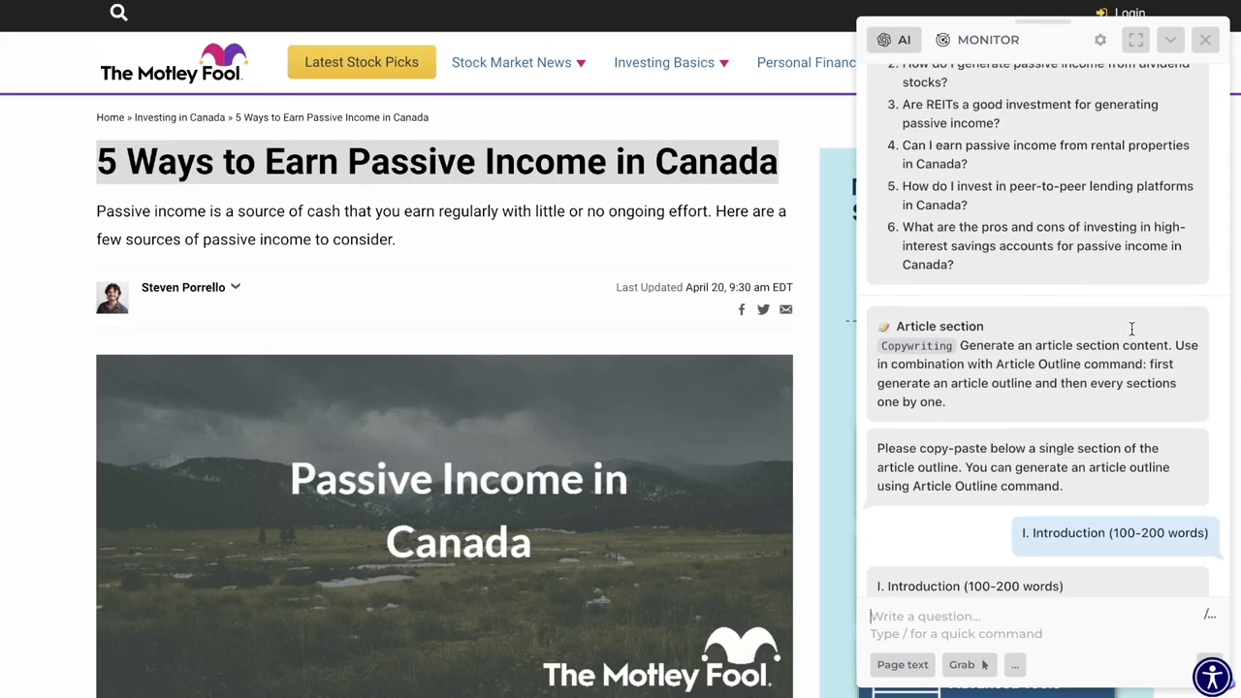
scroll(1132, 330, "up", 15)
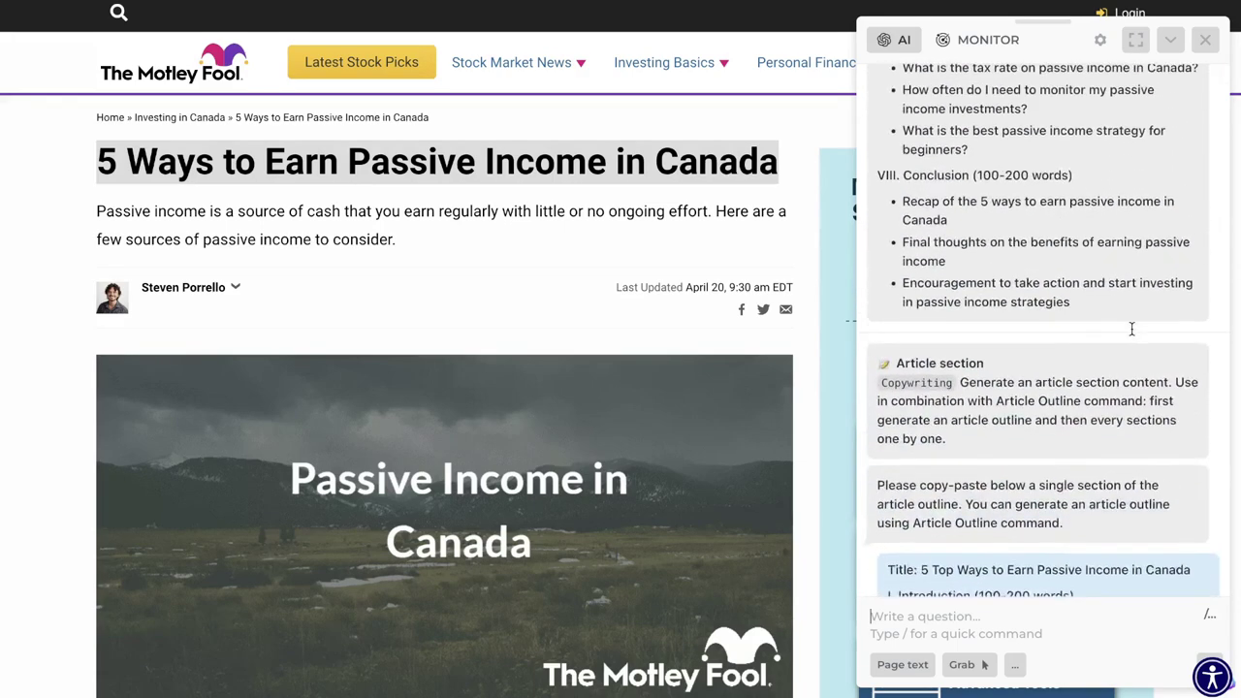
scroll(1131, 330, "up", 10)
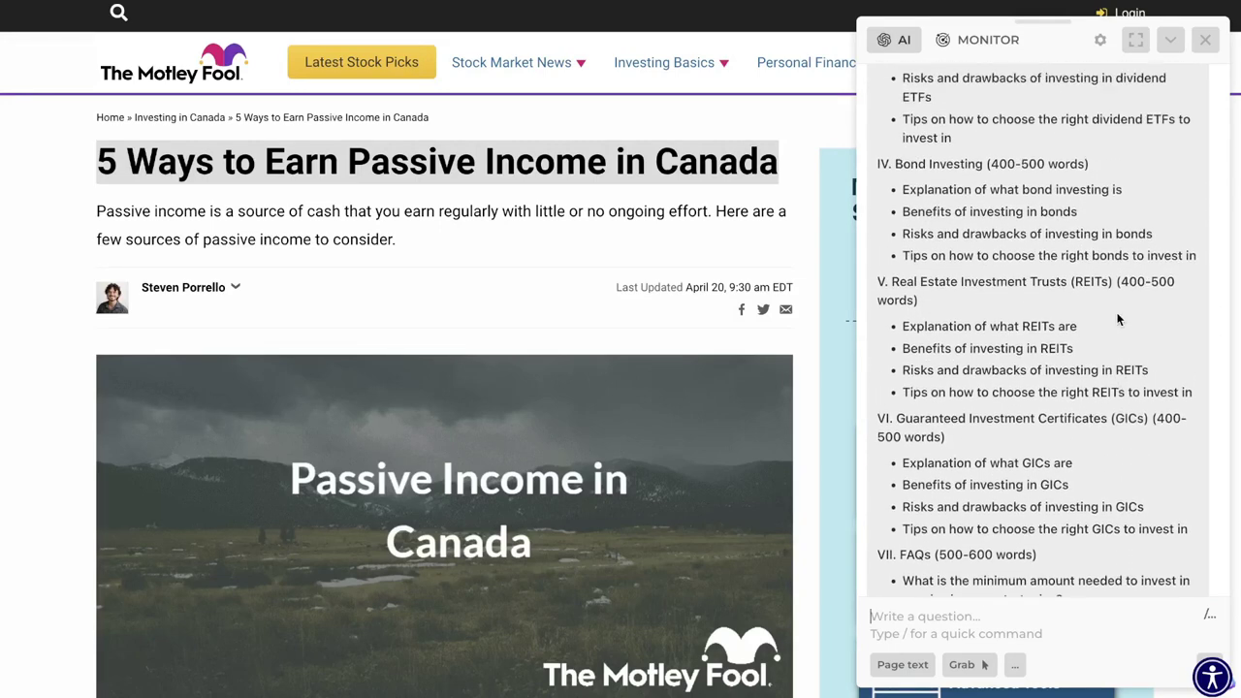
scroll(1119, 318, "up", 5)
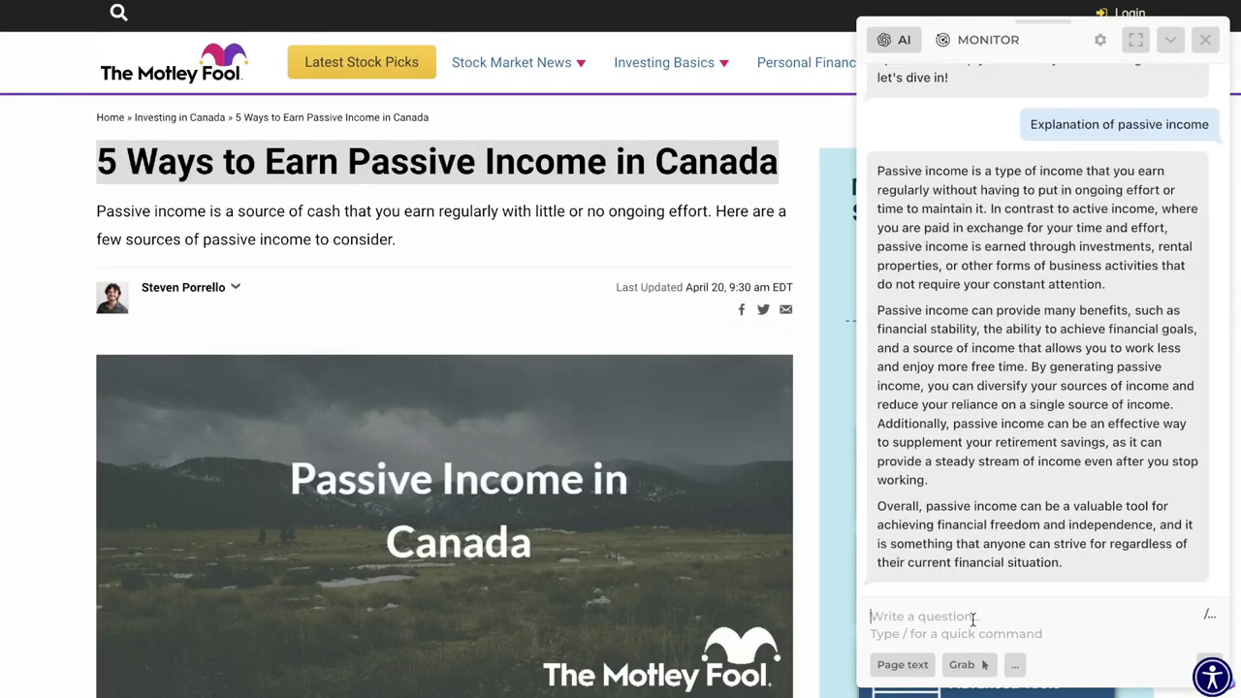
Step: Send the brief overview outline point to get the five passive income methods
type("Brief overview of the 5 ways to earn passive income in Canada")
key("Return")
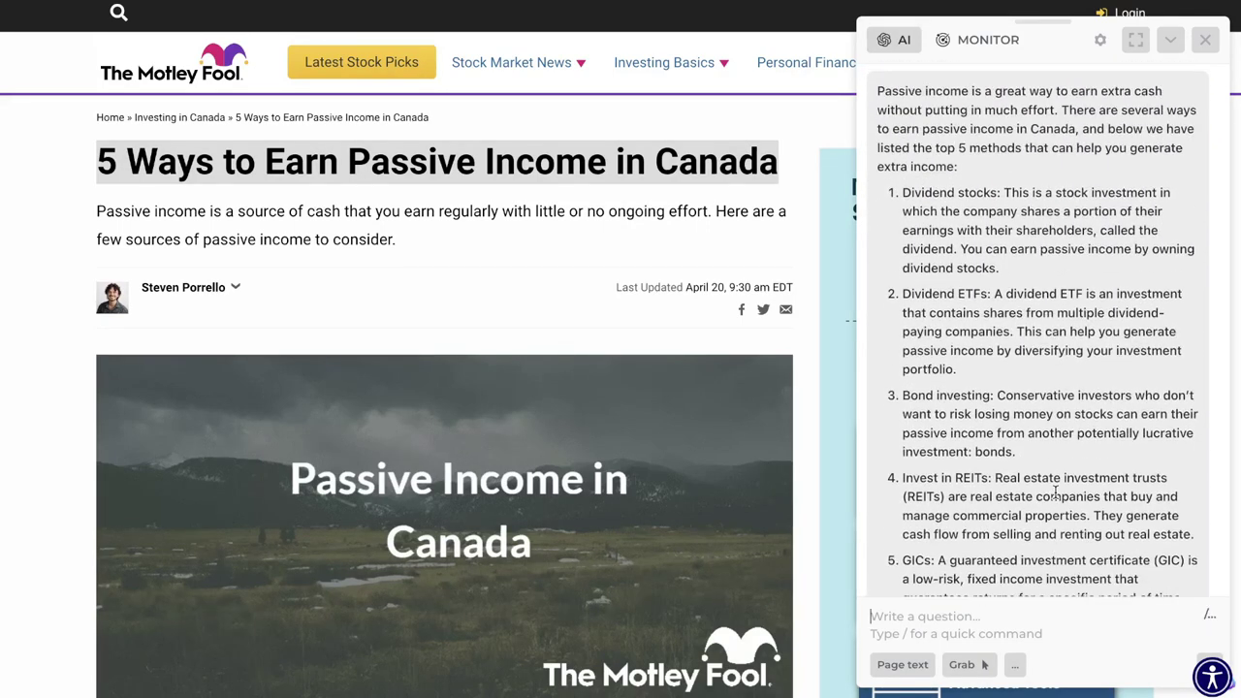
scroll(1055, 492, "up", 3)
scroll(1055, 493, "up", 15)
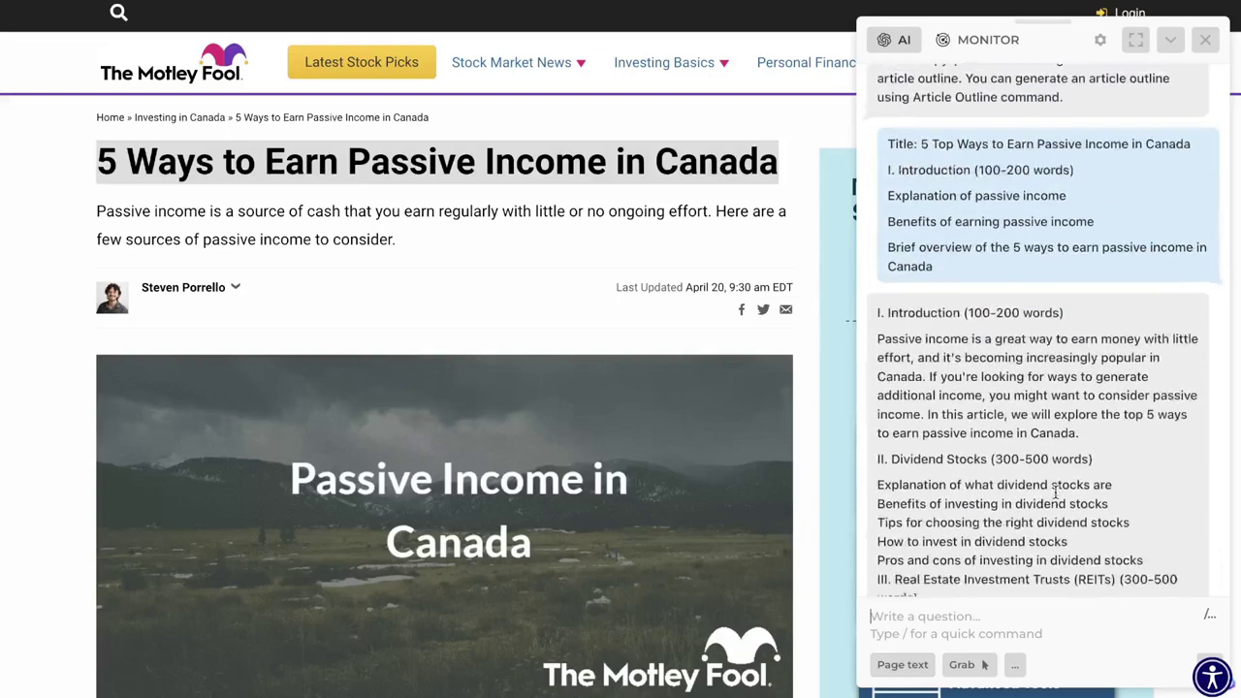
scroll(1055, 492, "down", 10)
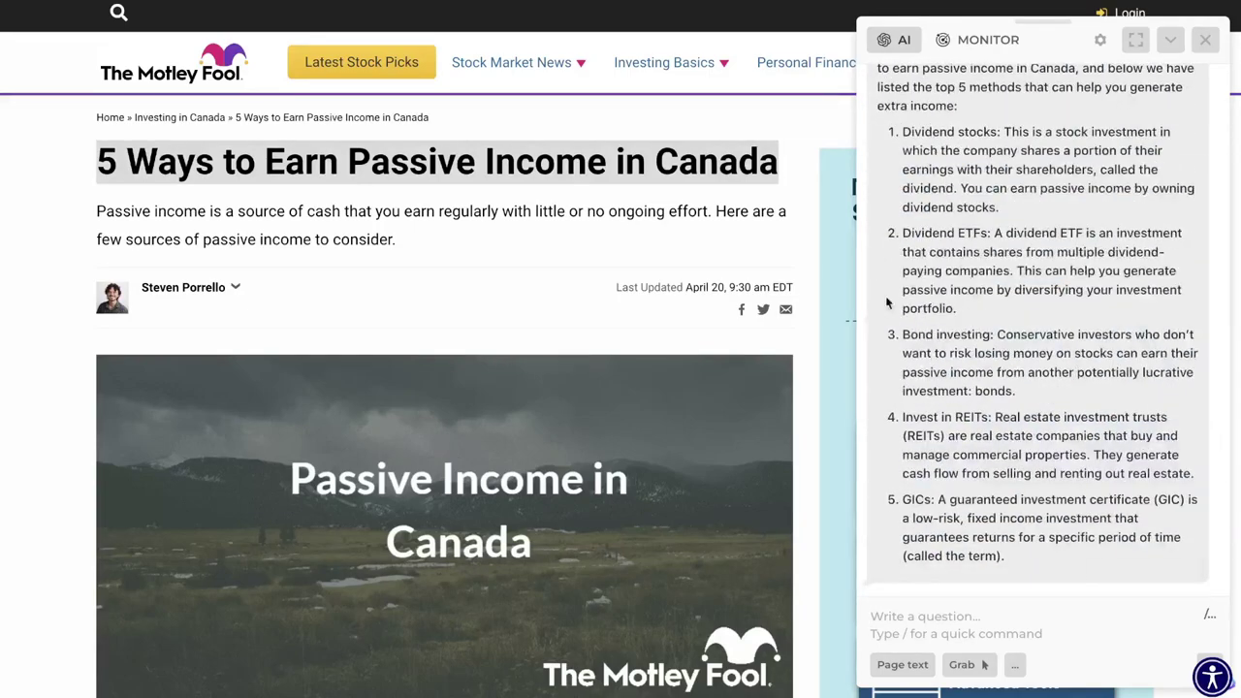
Step: Send the Dividend Stocks outline to HARPA for a written section
type("I. Dividend Stocks (400-500 words) Explanation of what a dividend stock is")
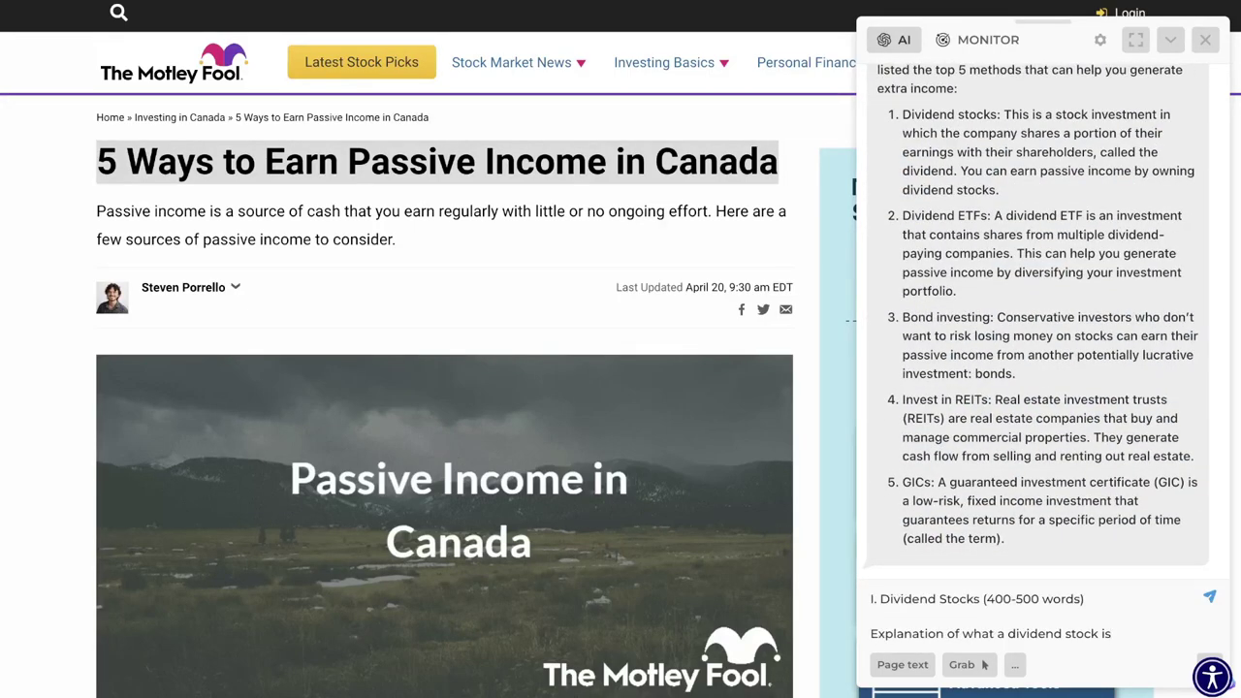
key("Return")
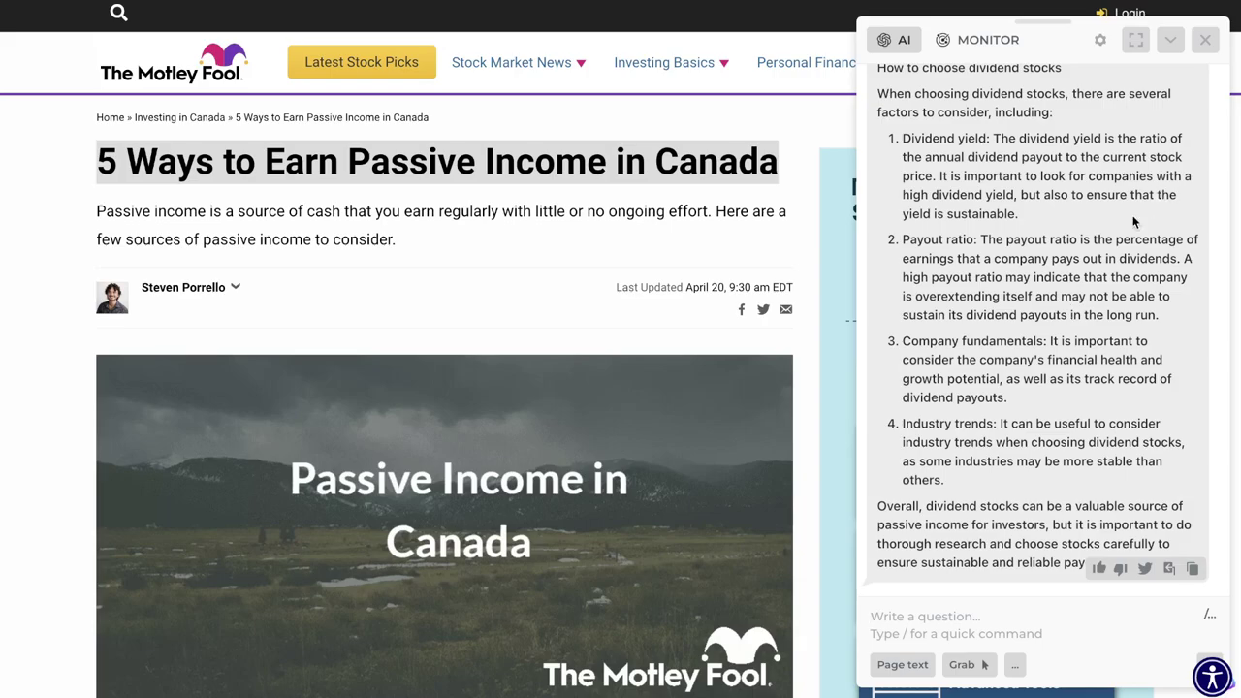
scroll(1135, 221, "up", 15)
scroll(1135, 221, "up", 5)
Step: Send the dividend-stock benefits, risks and tips lines, then select the REITs outline section
left_click_drag(970, 423, 895, 353)
key("ctrl+c")
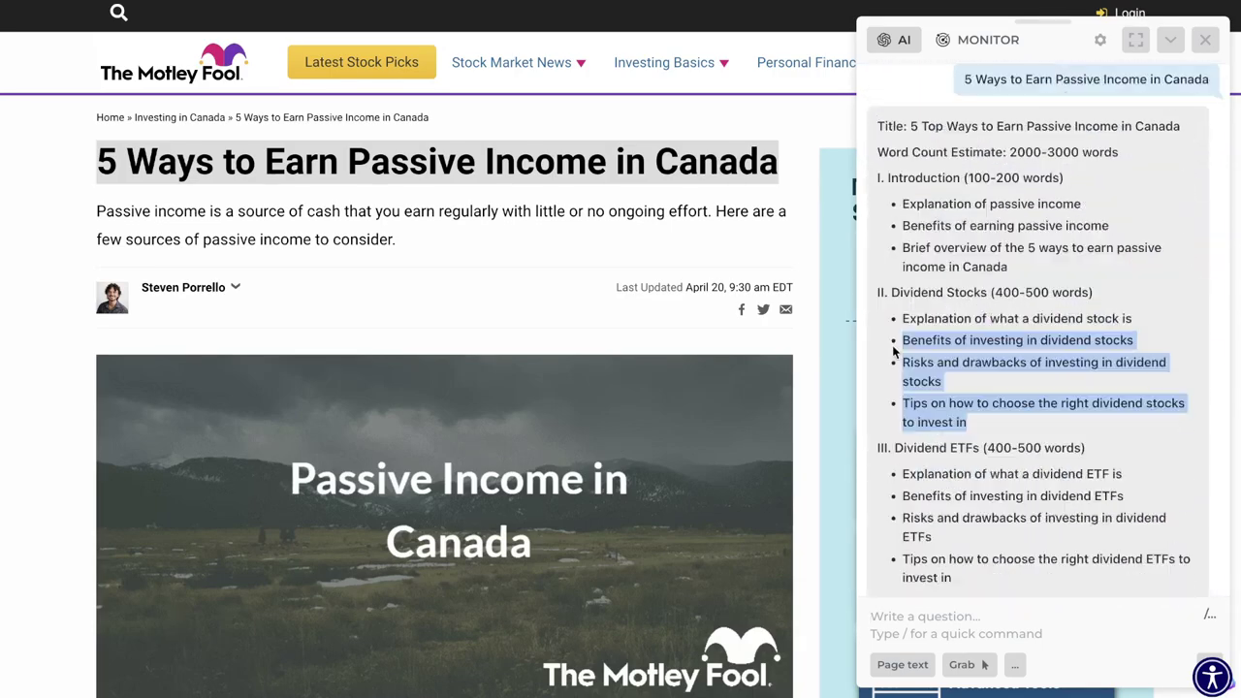
scroll(898, 355, "down", 20)
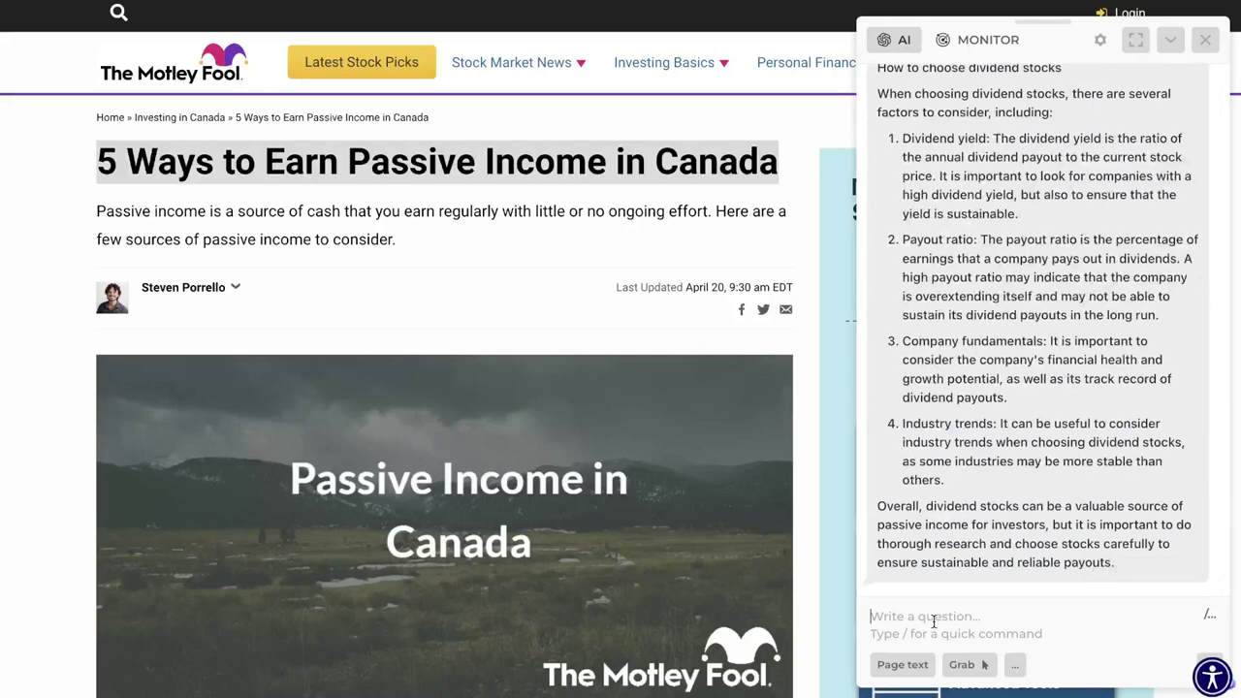
key("ctrl+v")
key("Return")
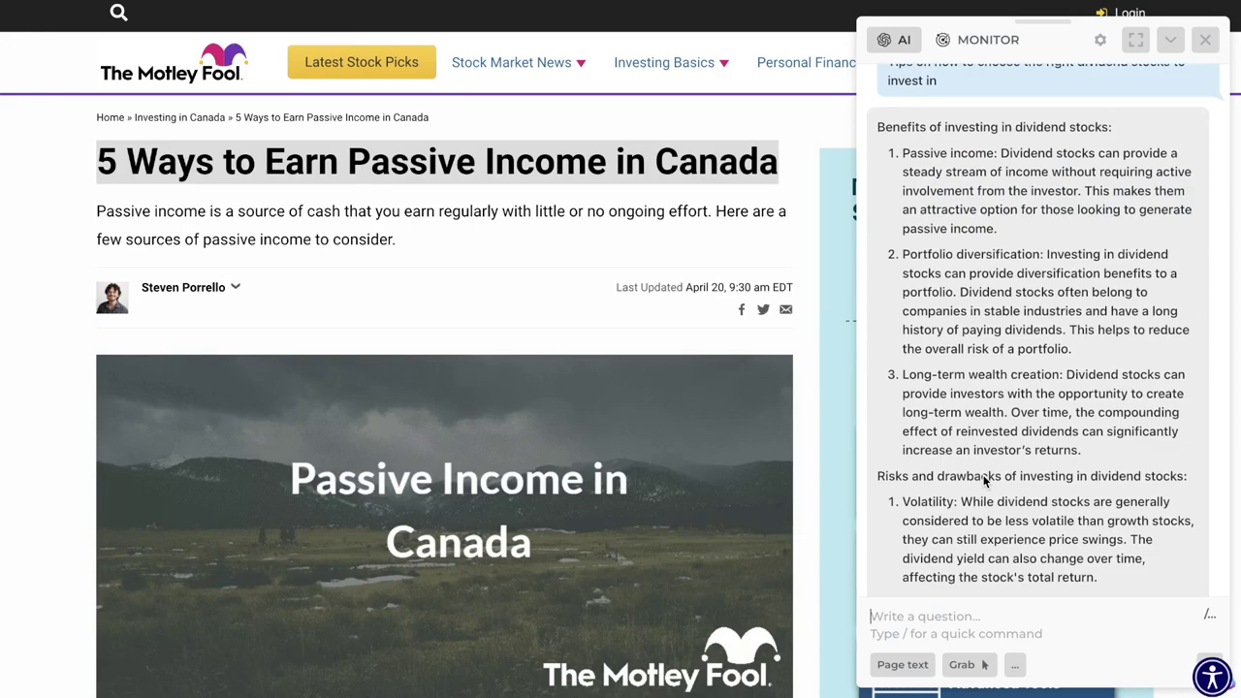
scroll(984, 480, "up", 20)
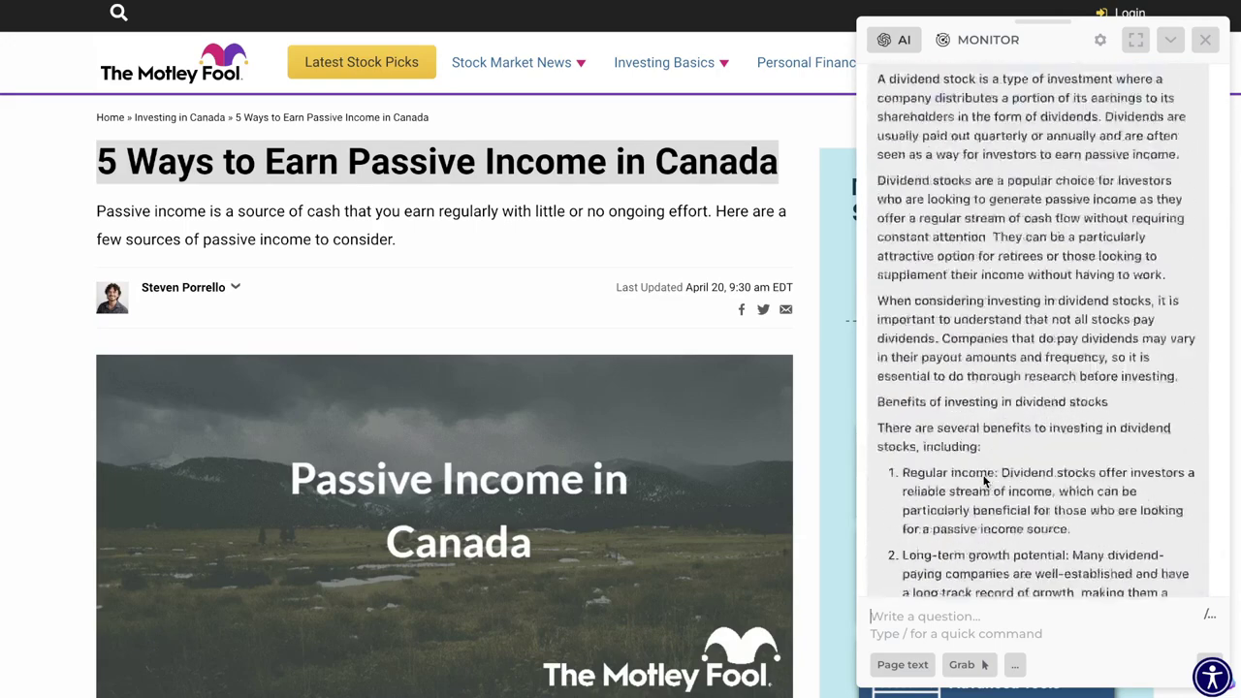
scroll(985, 480, "up", 15)
left_click_drag(1194, 427, 875, 323)
key("ctrl+c")
scroll(876, 323, "down", 20)
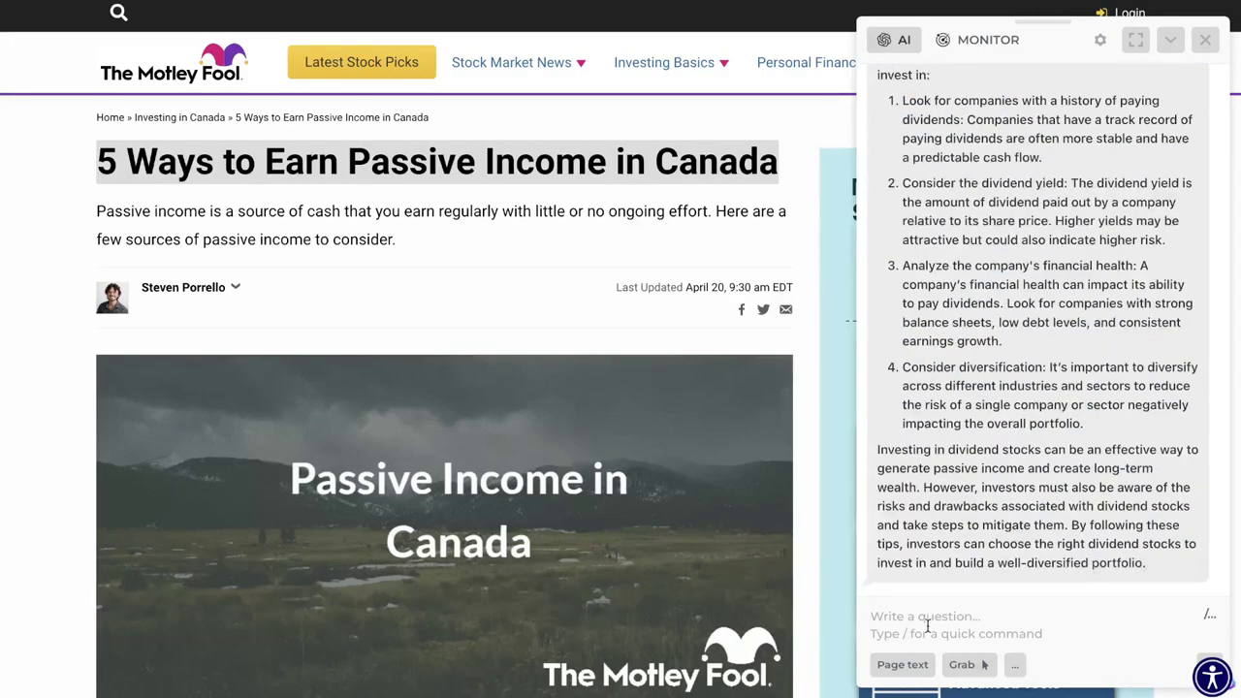
Step: Send the REITs outline to HARPA and select the generated reply
key("ctrl+v")
key("Return")
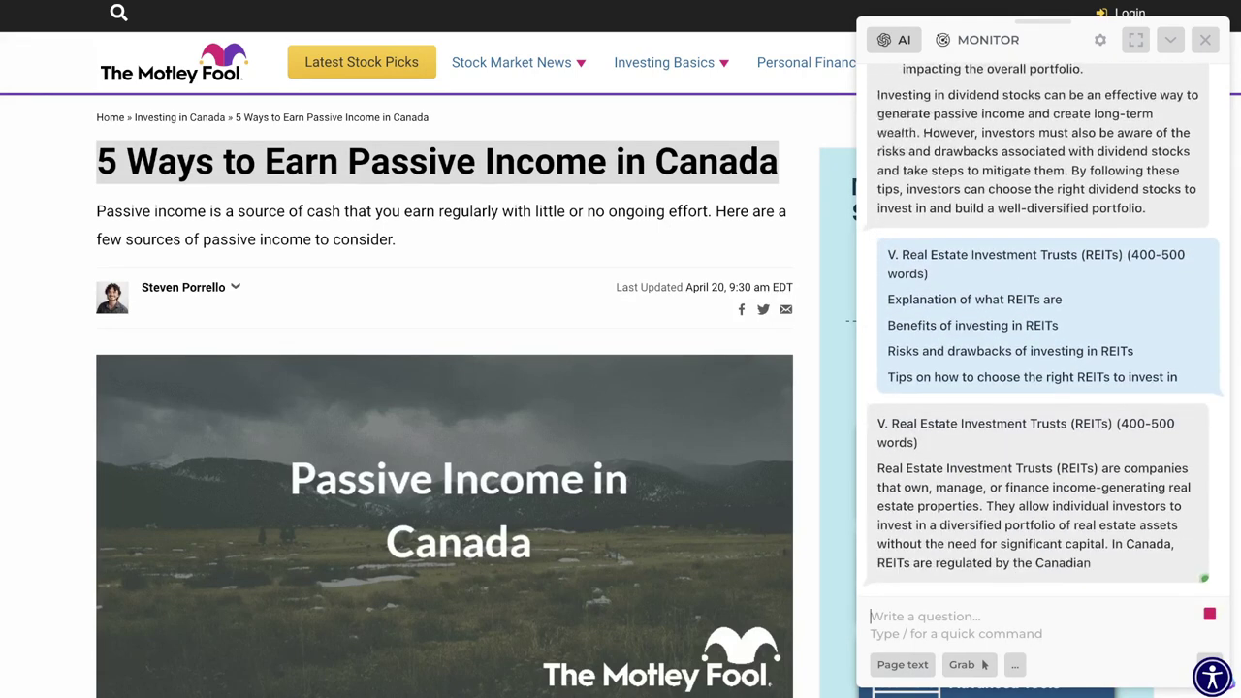
left_click_drag(1115, 592, 875, 254)
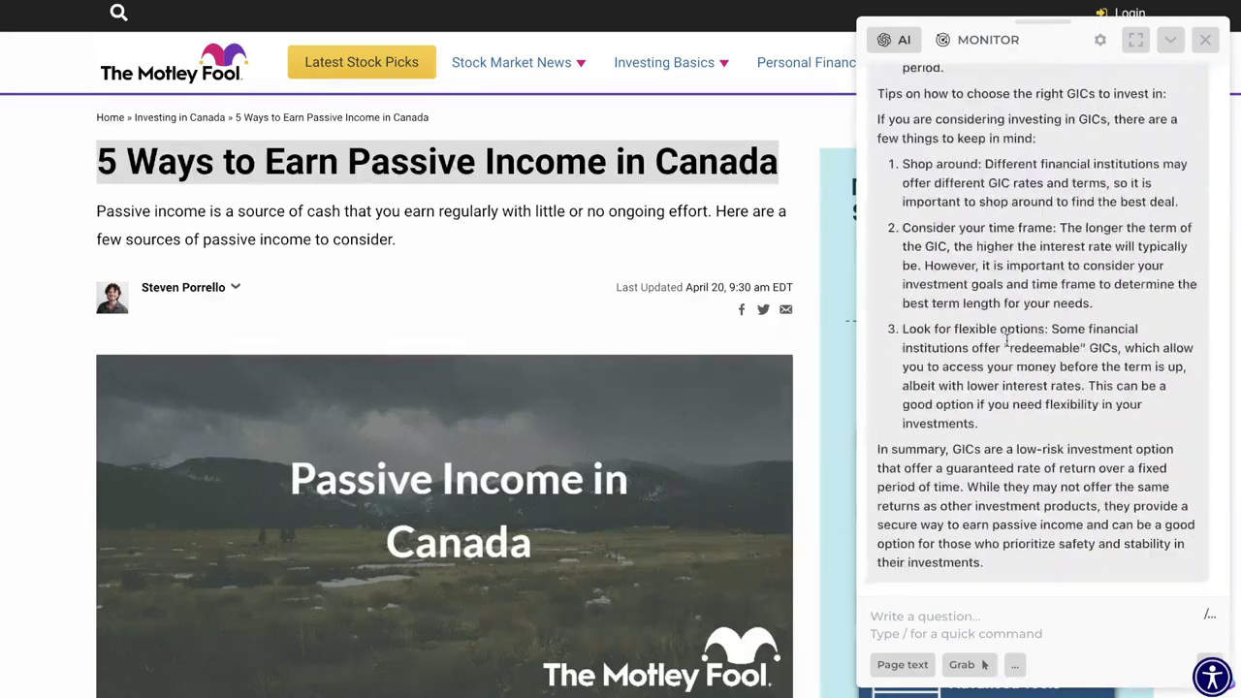
Step: Send the remaining GIC, FAQ and conclusion outline, ask HARPA to 'continue', and select the reply
key("ctrl+v")
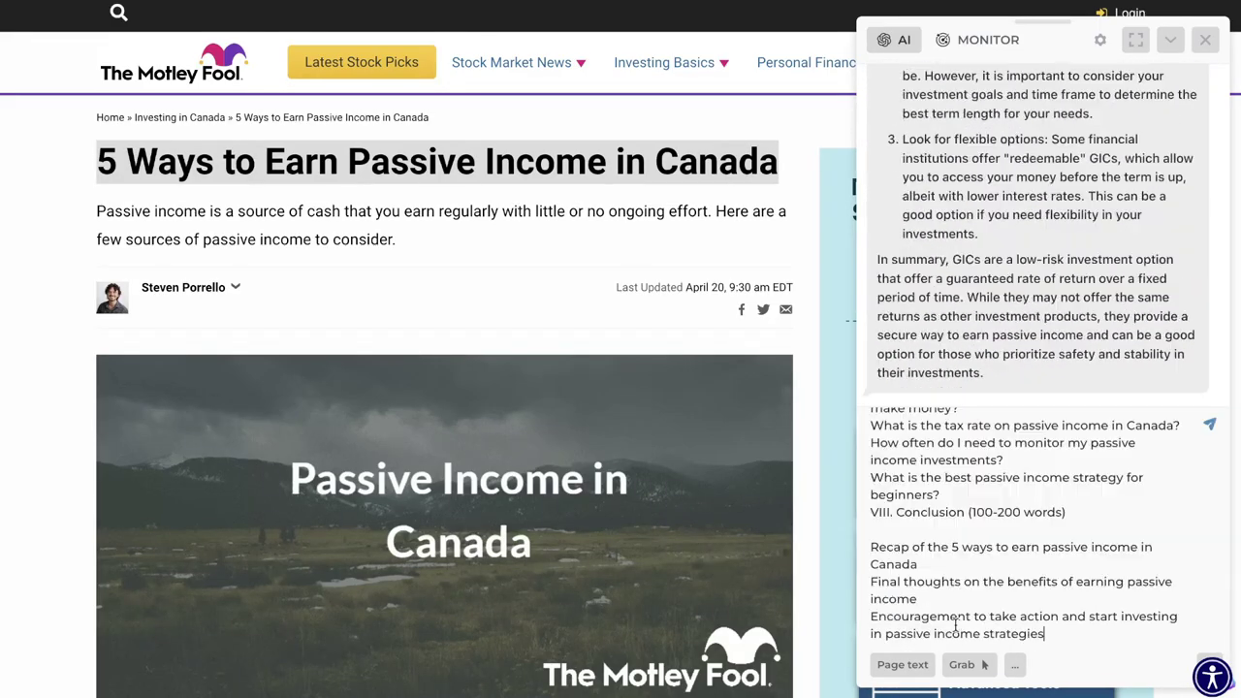
key("Return")
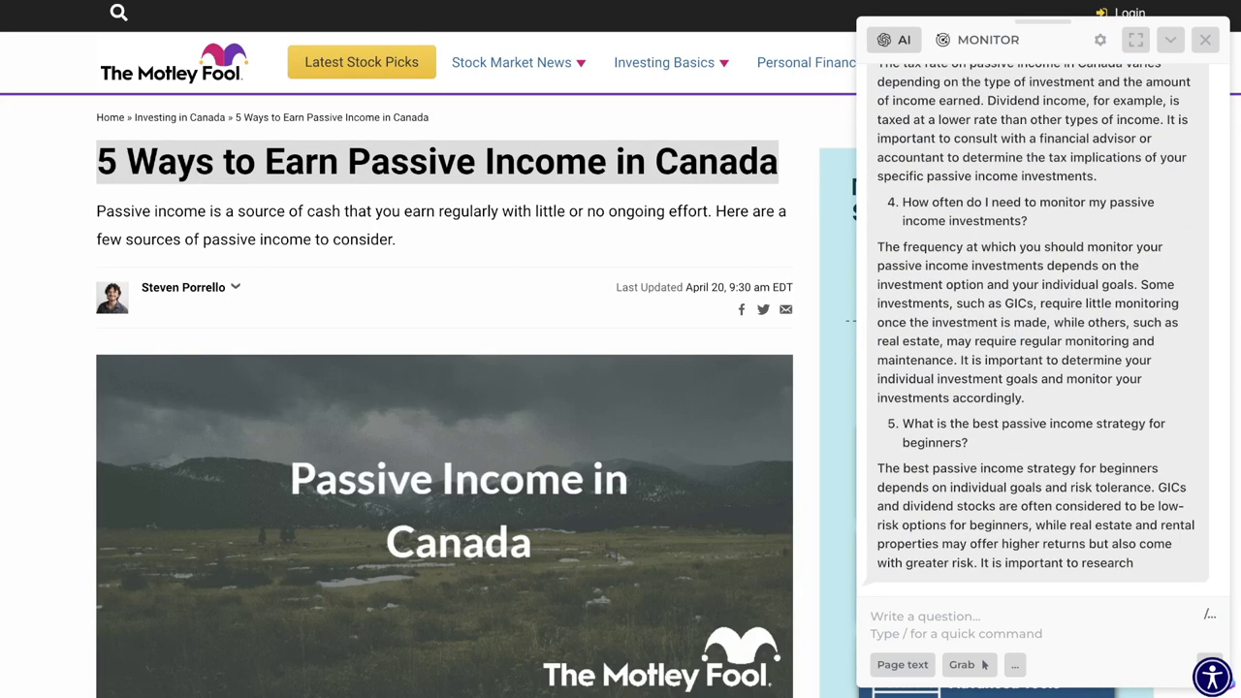
type("continue")
key("Return")
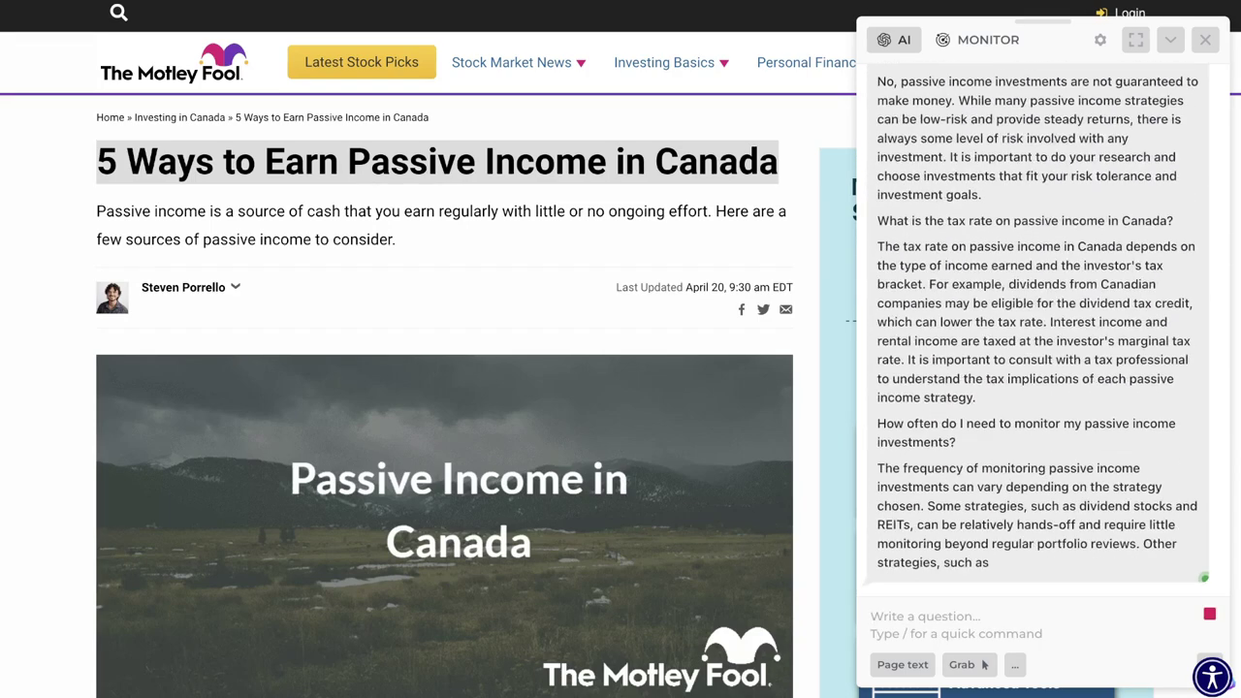
left_click_drag(980, 563, 916, 165)
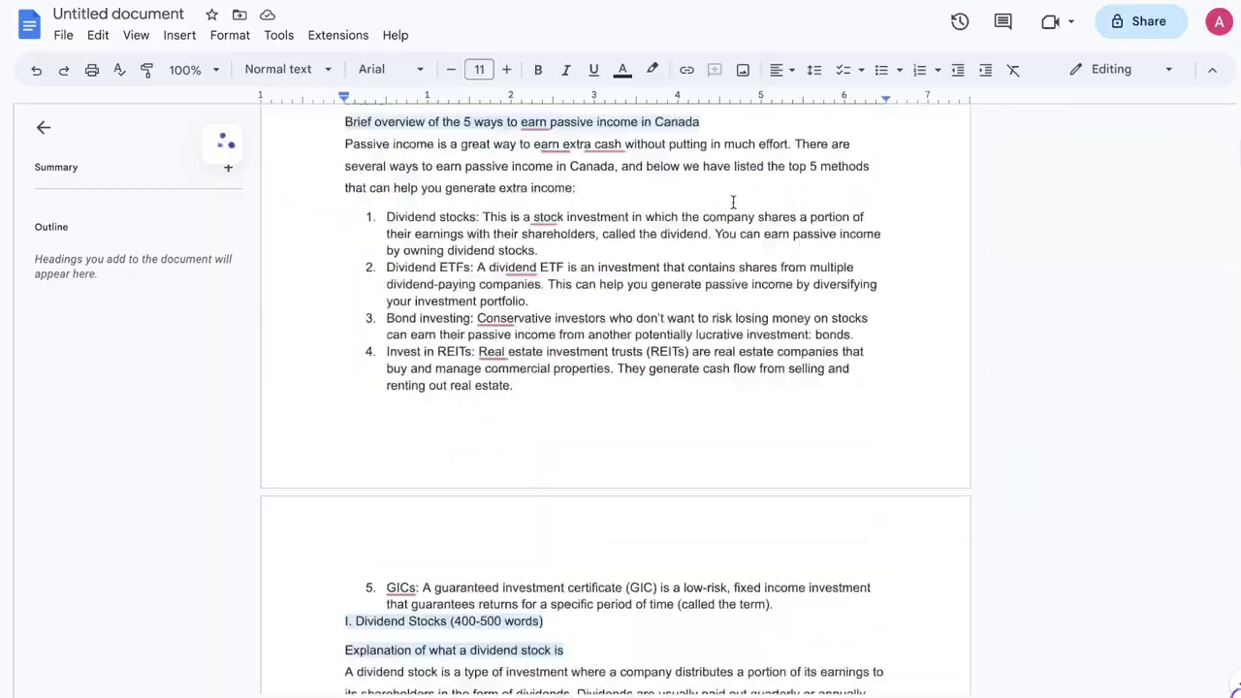
Step: Check that the Google Docs article runs to about 4108 words
scroll(733, 202, "down", 20)
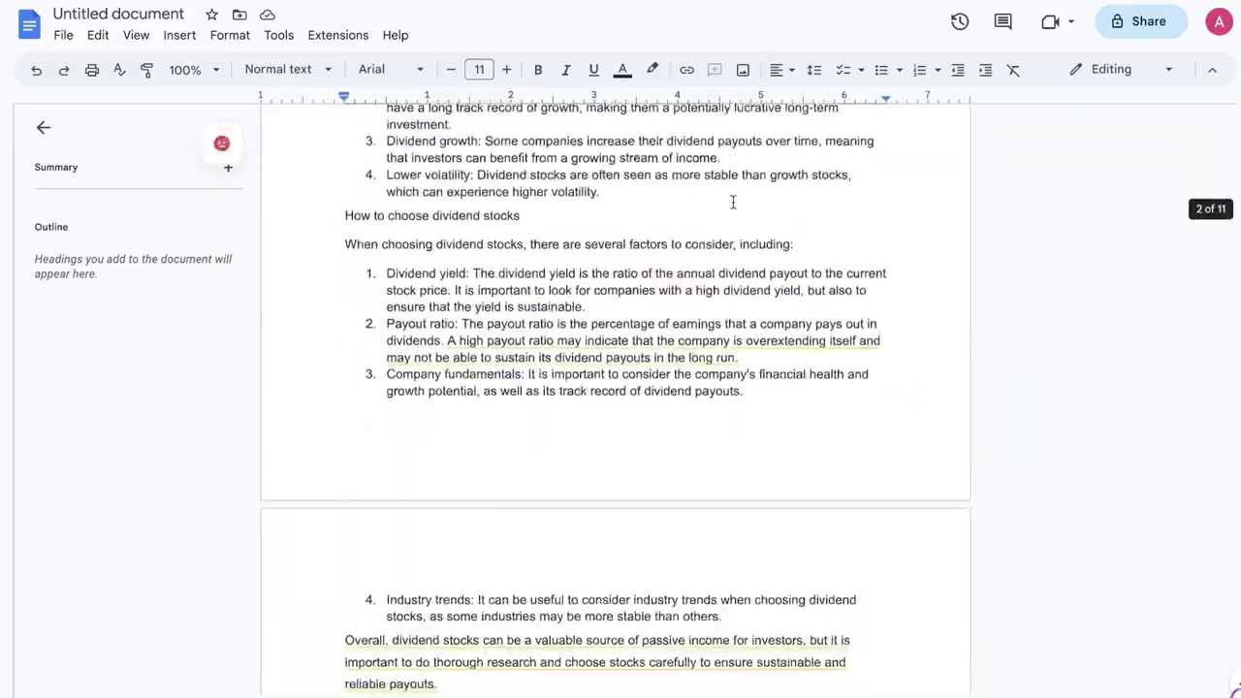
scroll(733, 202, "down", 20)
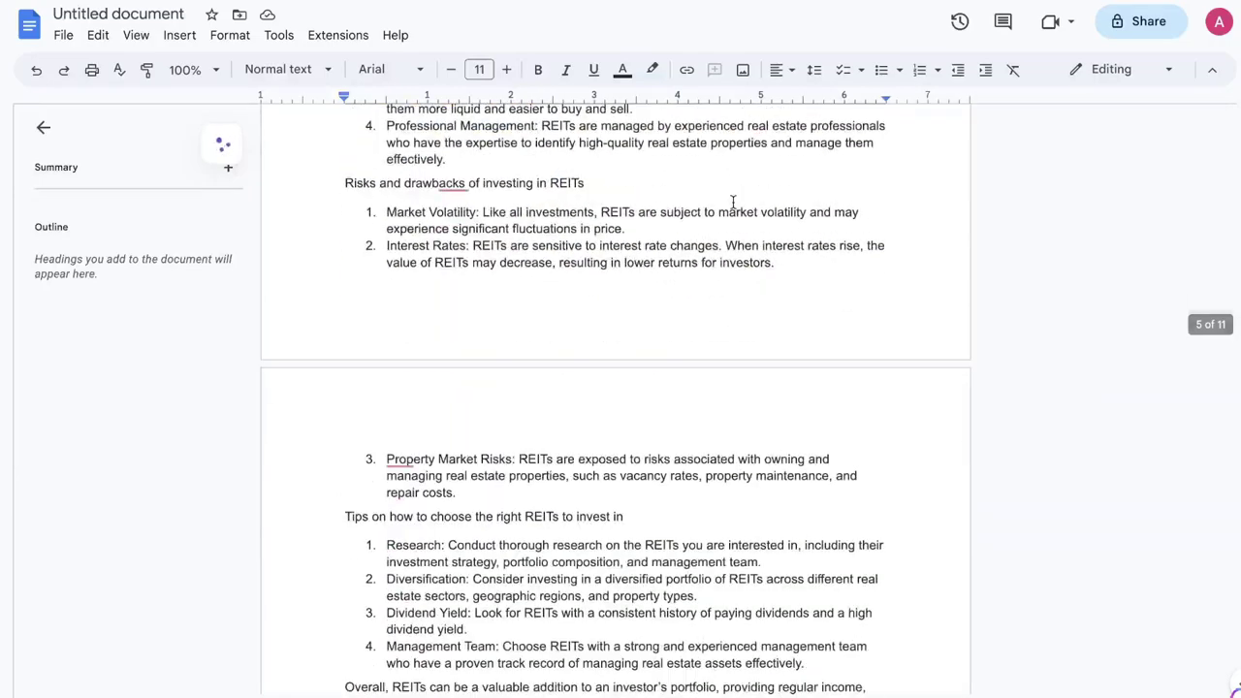
scroll(734, 201, "down", 3)
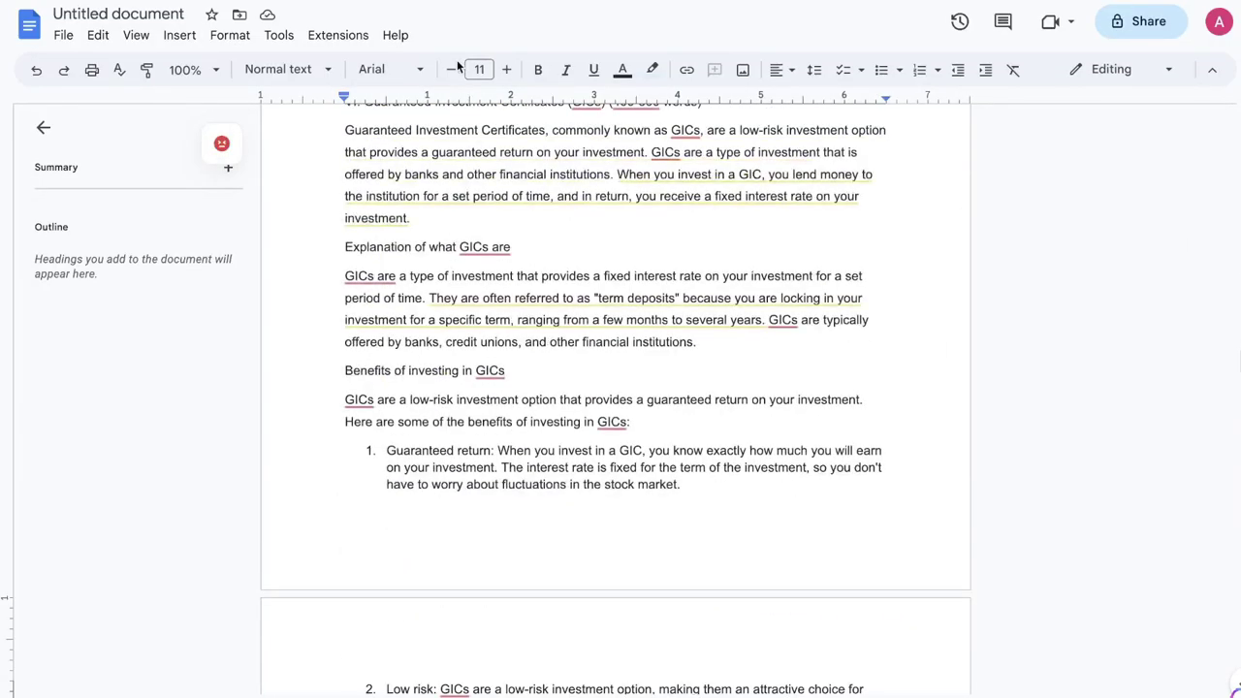
left_click(282, 35)
left_click(306, 92)
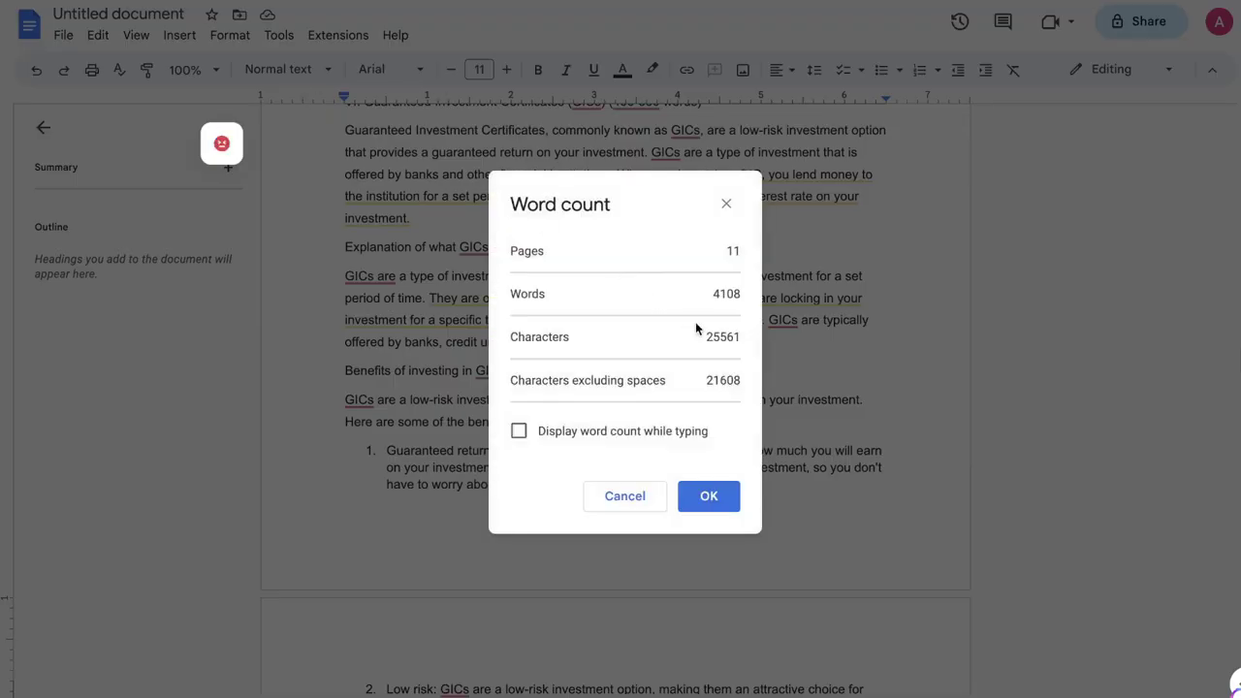
left_click(726, 205)
Step: Delete the leftover FAQ and Conclusion outline lines from the document
scroll(821, 281, "down", 6)
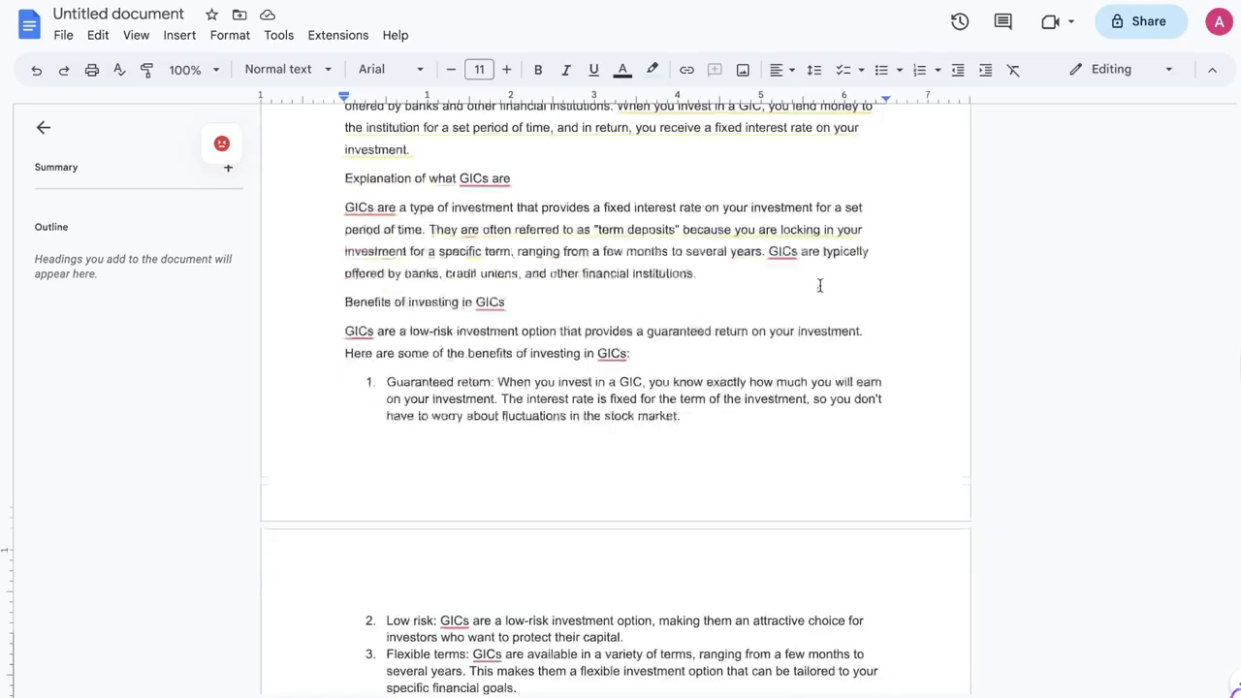
scroll(820, 285, "down", 5)
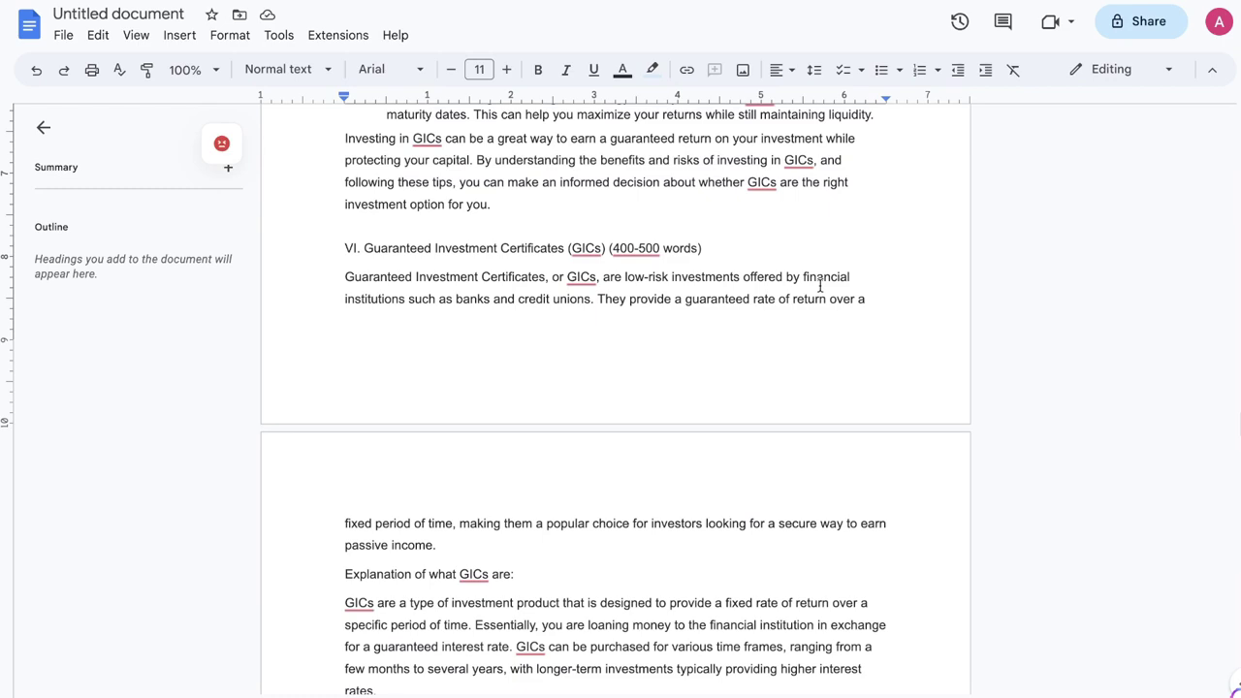
scroll(821, 285, "down", 5)
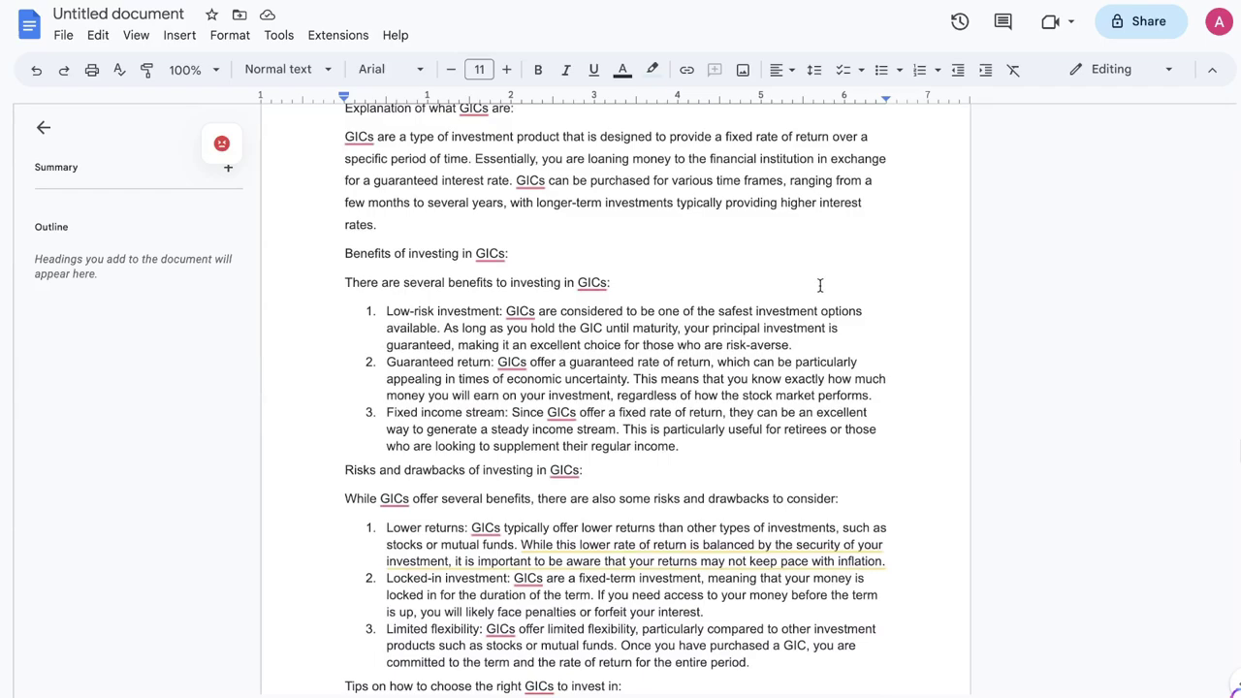
scroll(820, 285, "down", 20)
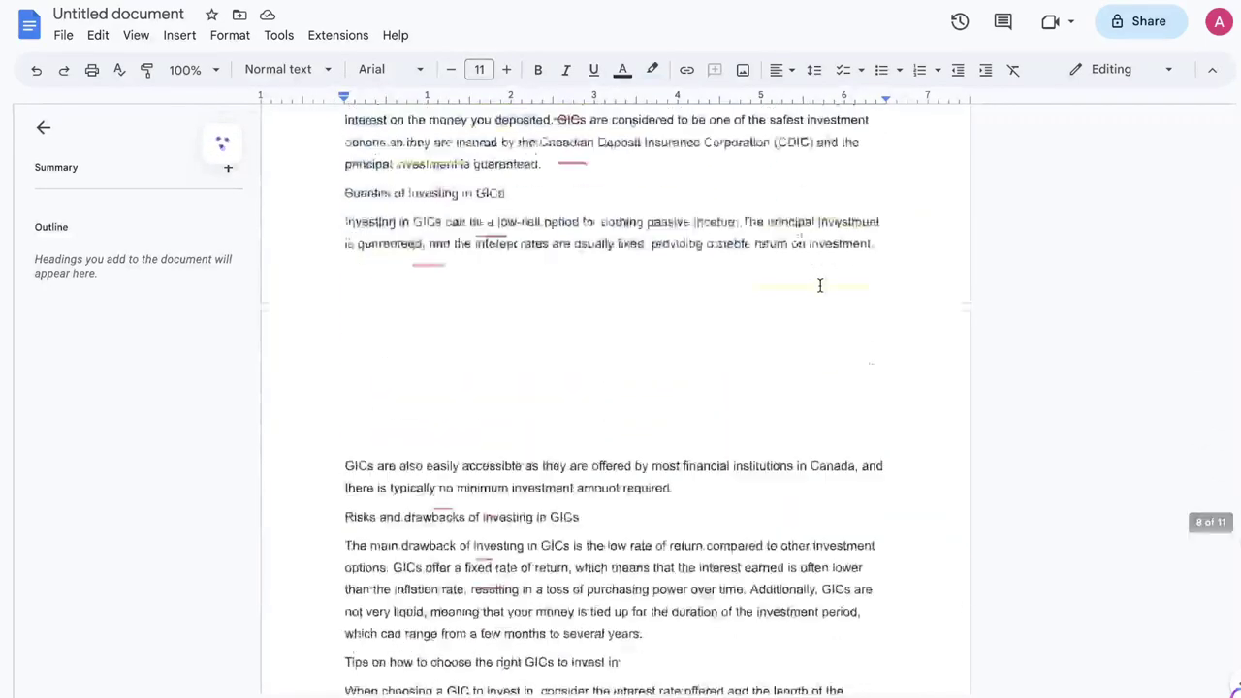
scroll(821, 285, "up", 15)
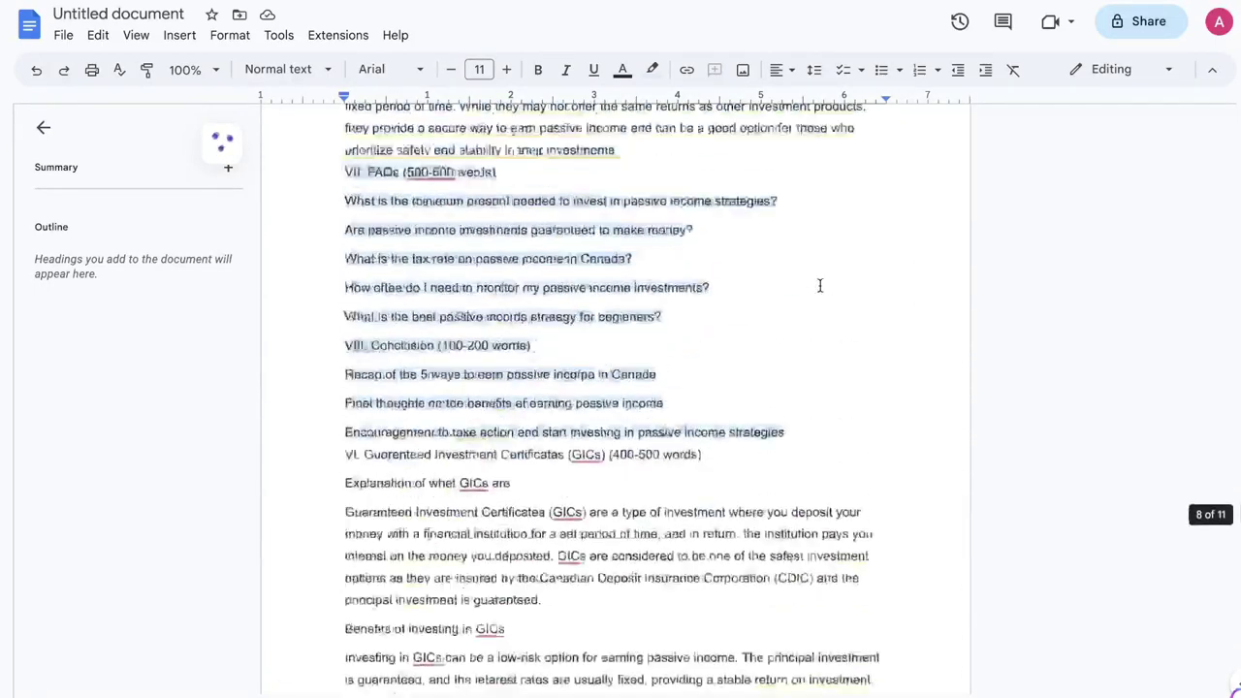
left_click_drag(806, 491, 328, 248)
key("BackSpace")
Step: Select the end of the conclusion paragraph
scroll(482, 366, "down", 10)
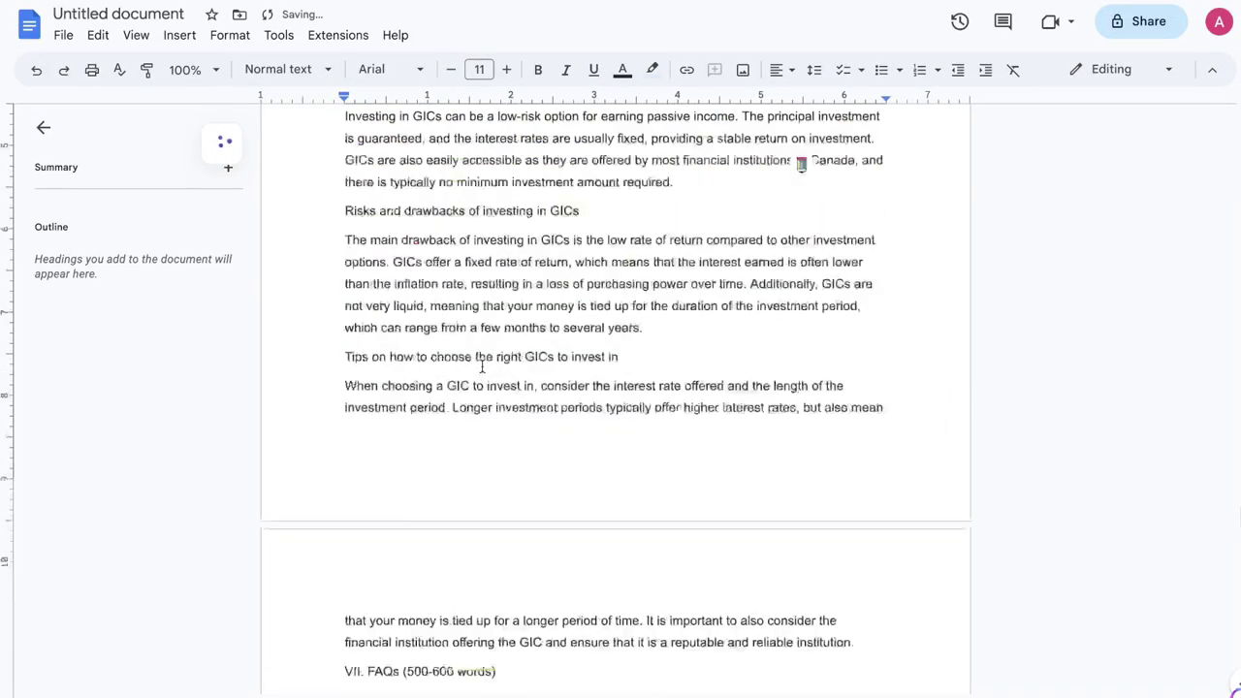
scroll(482, 365, "down", 20)
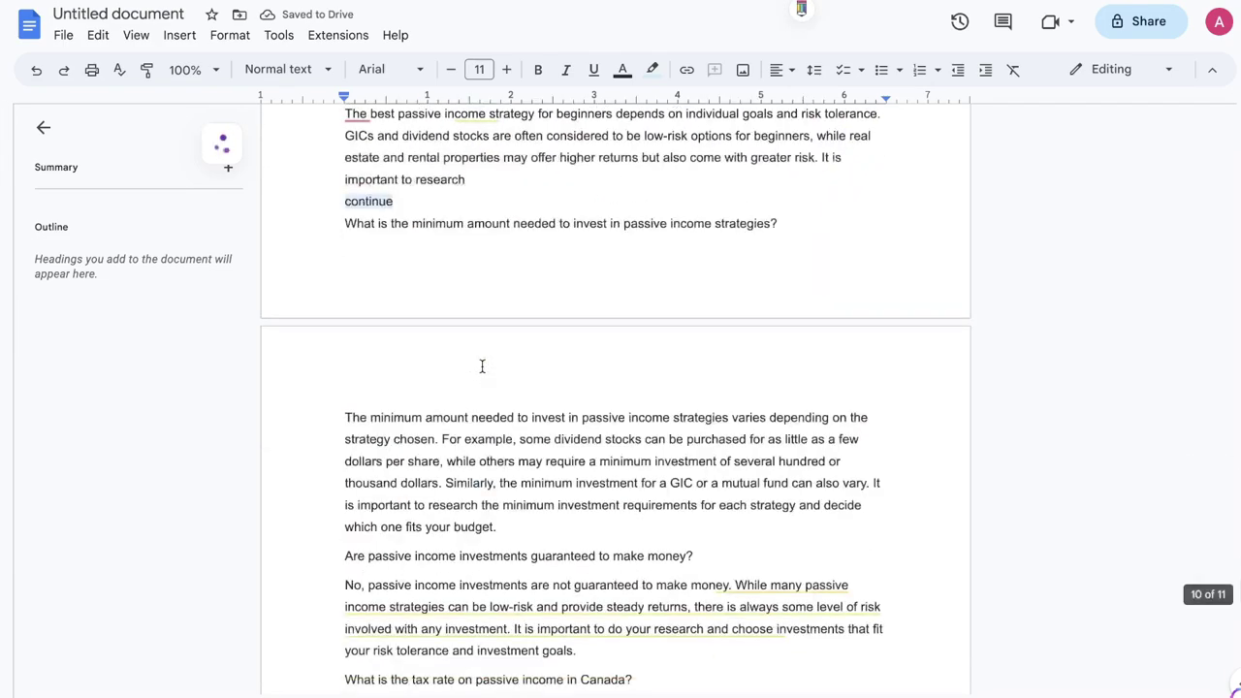
scroll(482, 366, "down", 3)
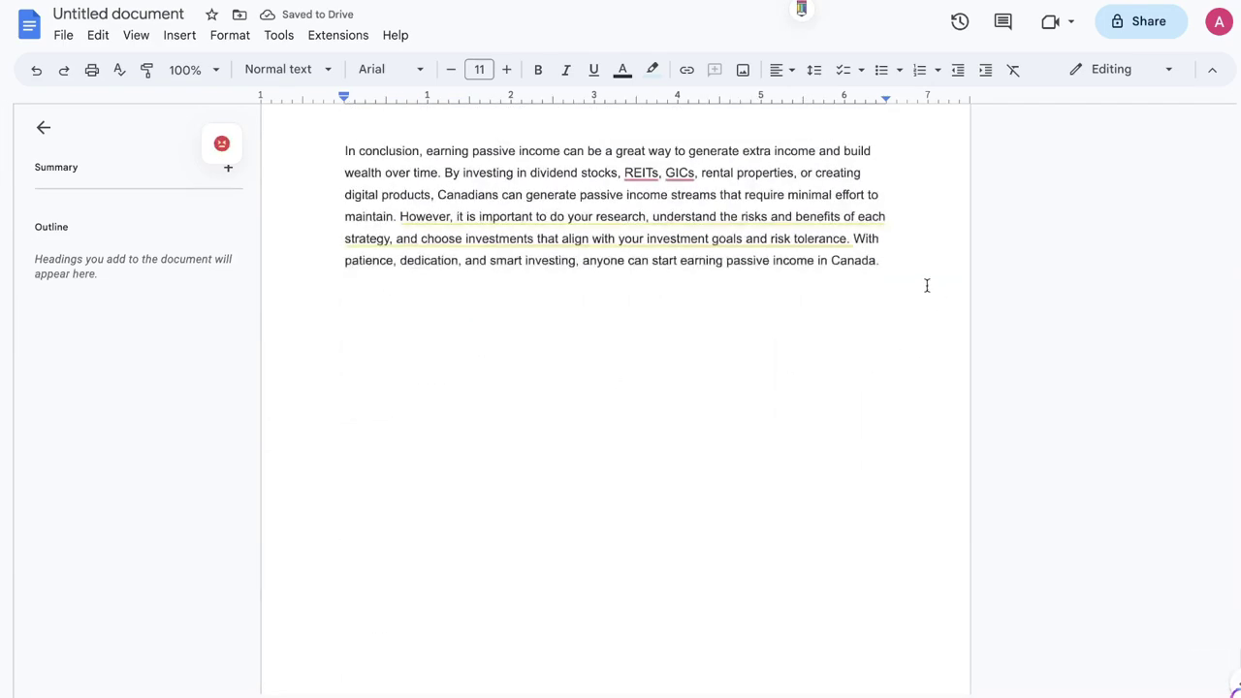
left_click_drag(925, 283, 440, 44)
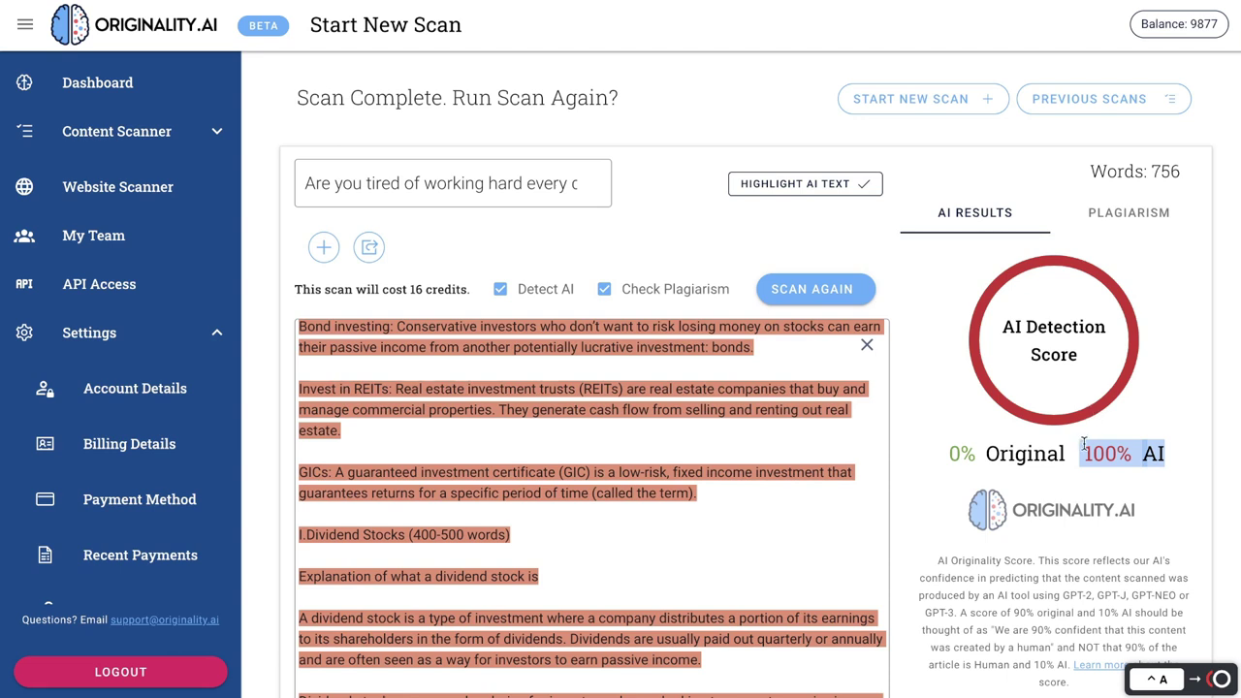
left_click(1083, 448)
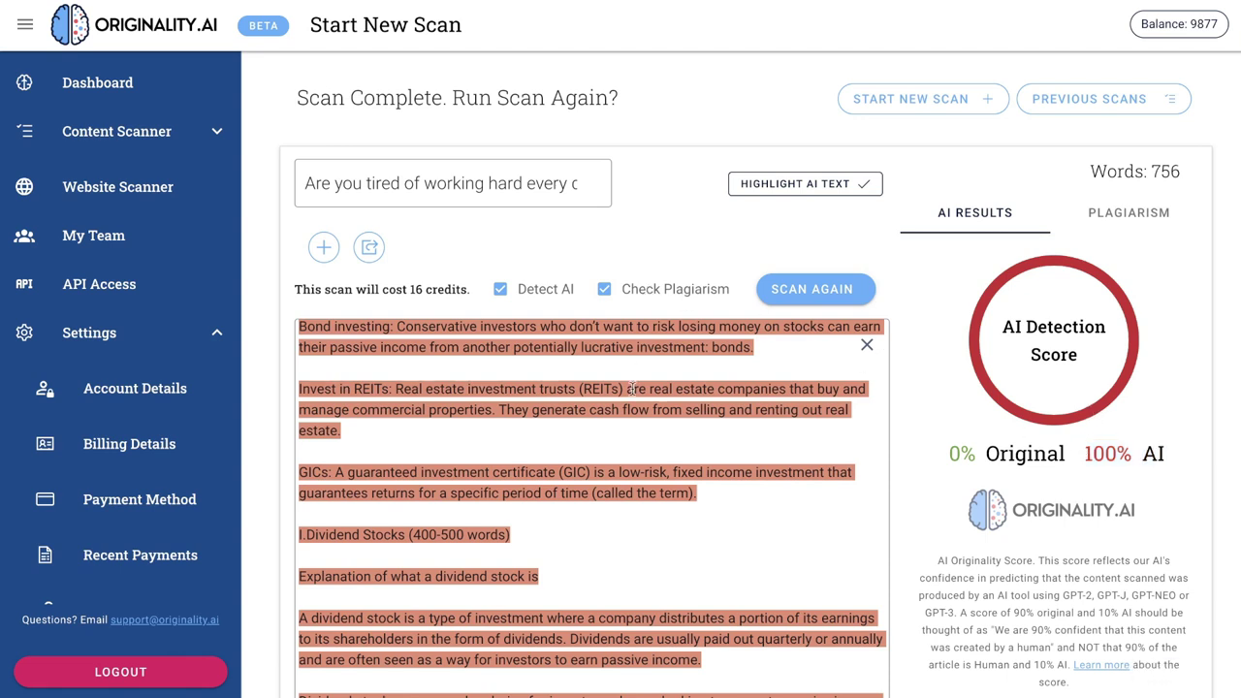
scroll(632, 388, "down", 4)
scroll(632, 388, "up", 10)
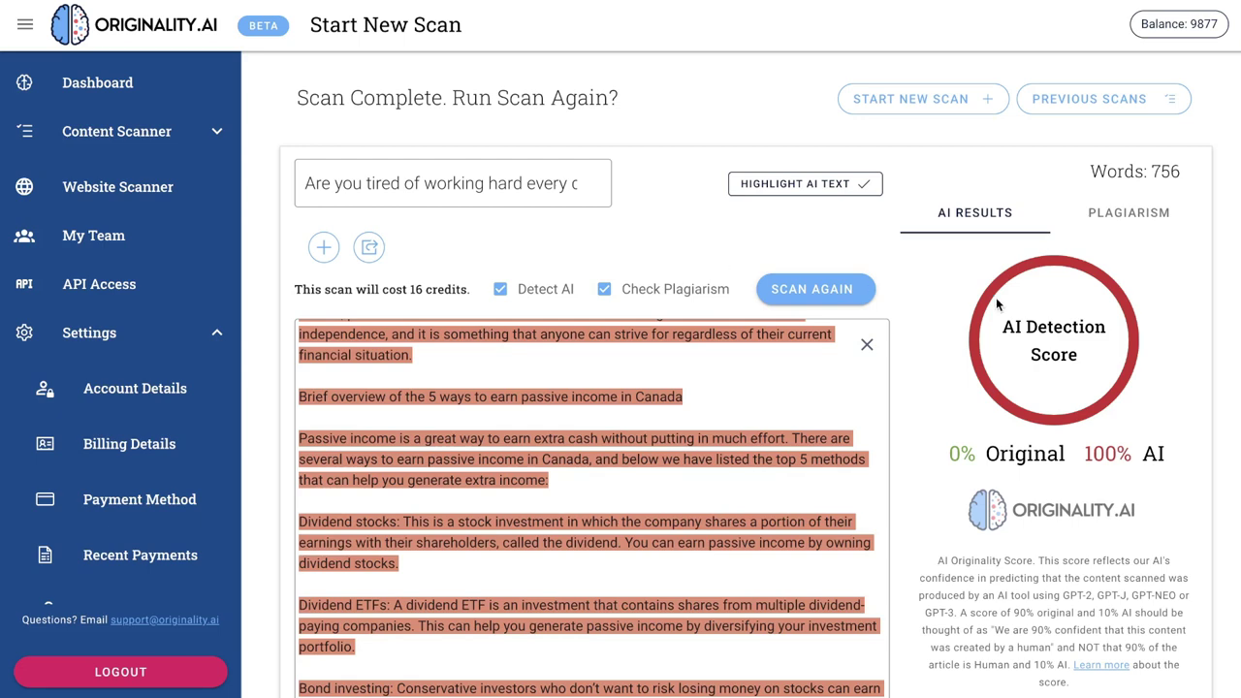
Step: Show the Originality.AI plagiarism results and highlight the 24% score, with 20 matched websites led by fool.ca
left_click(1109, 211)
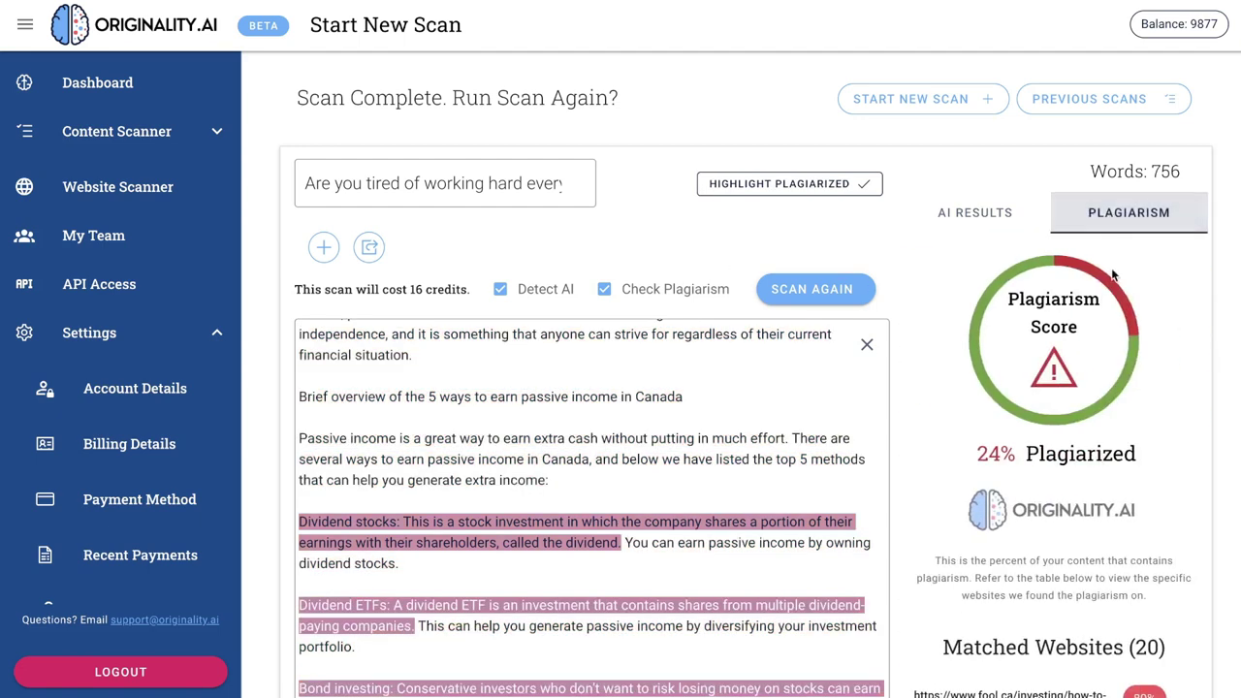
scroll(1113, 349, "down", 1)
scroll(1209, 390, "down", 2)
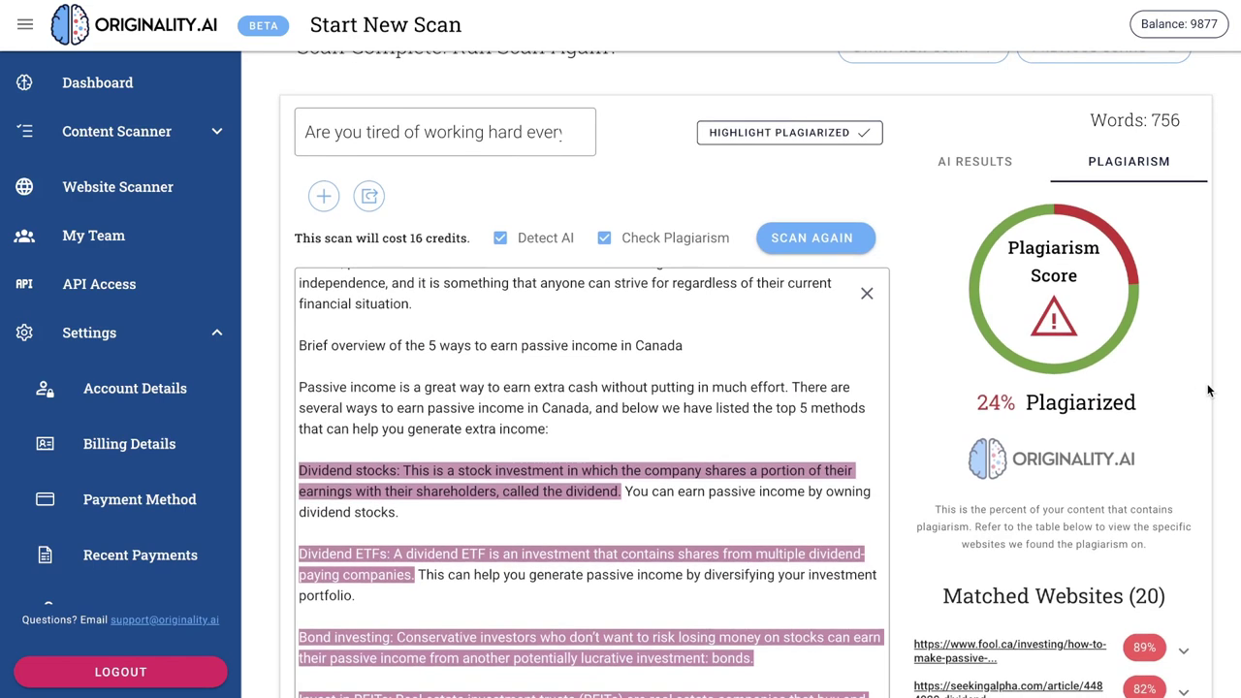
scroll(1209, 390, "down", 1)
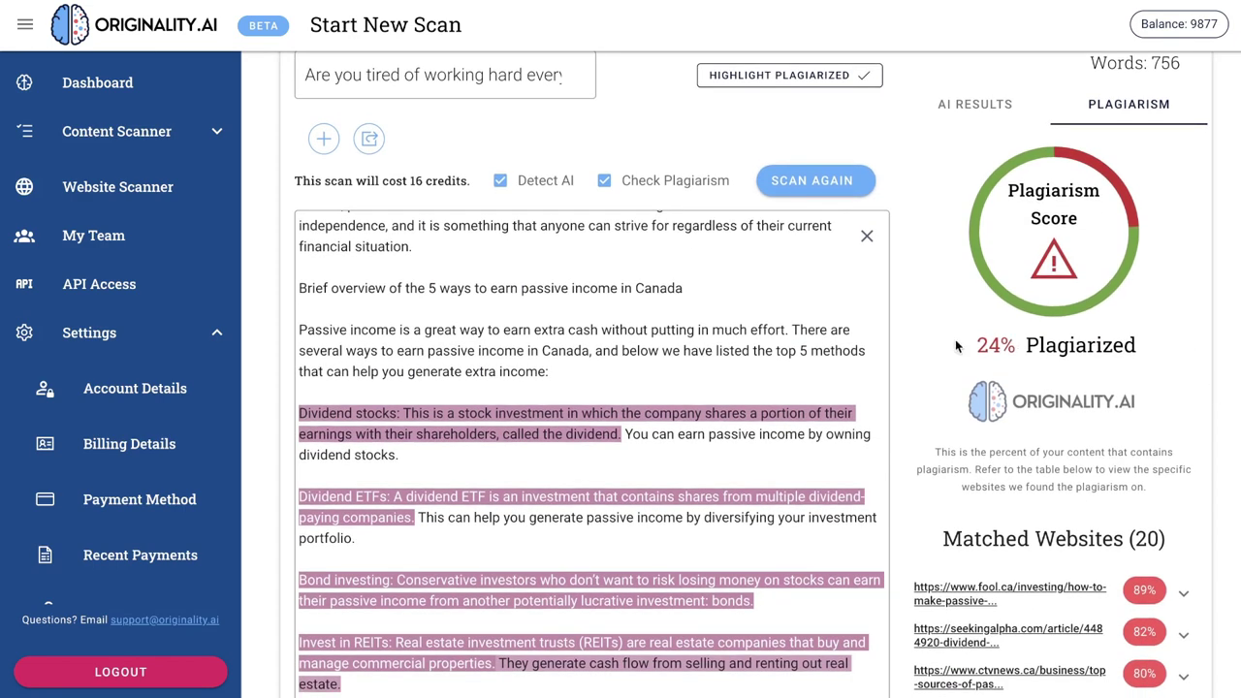
left_click_drag(973, 345, 1025, 346)
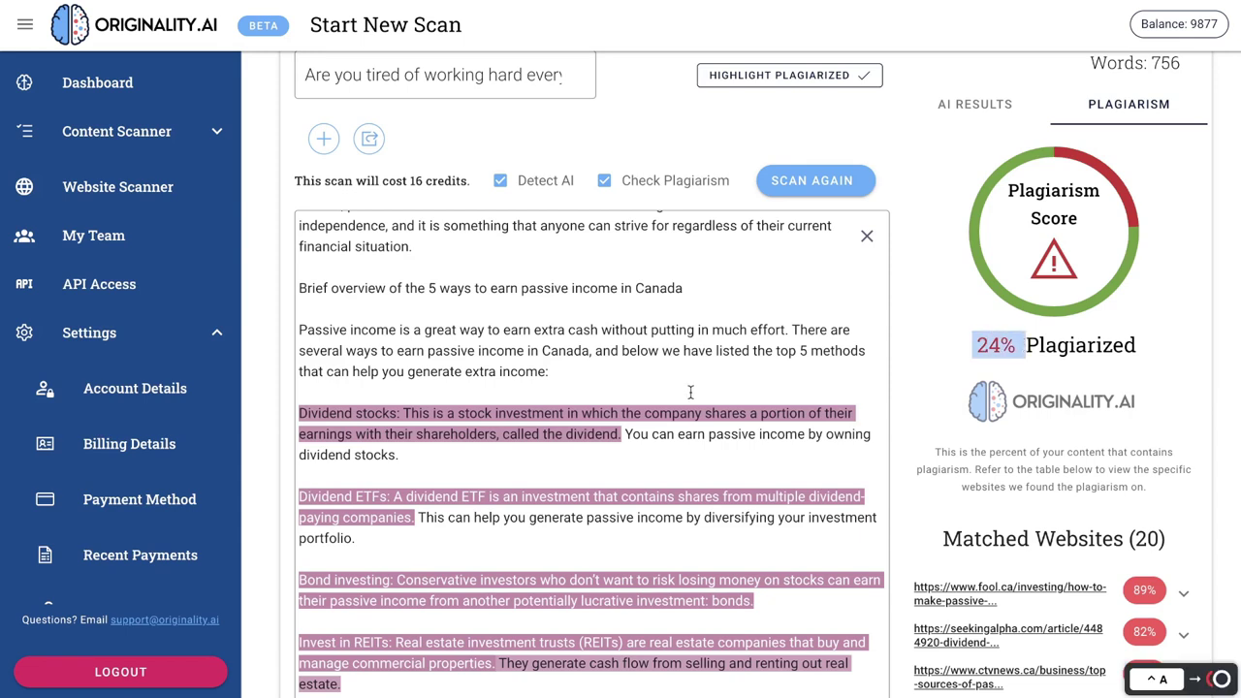